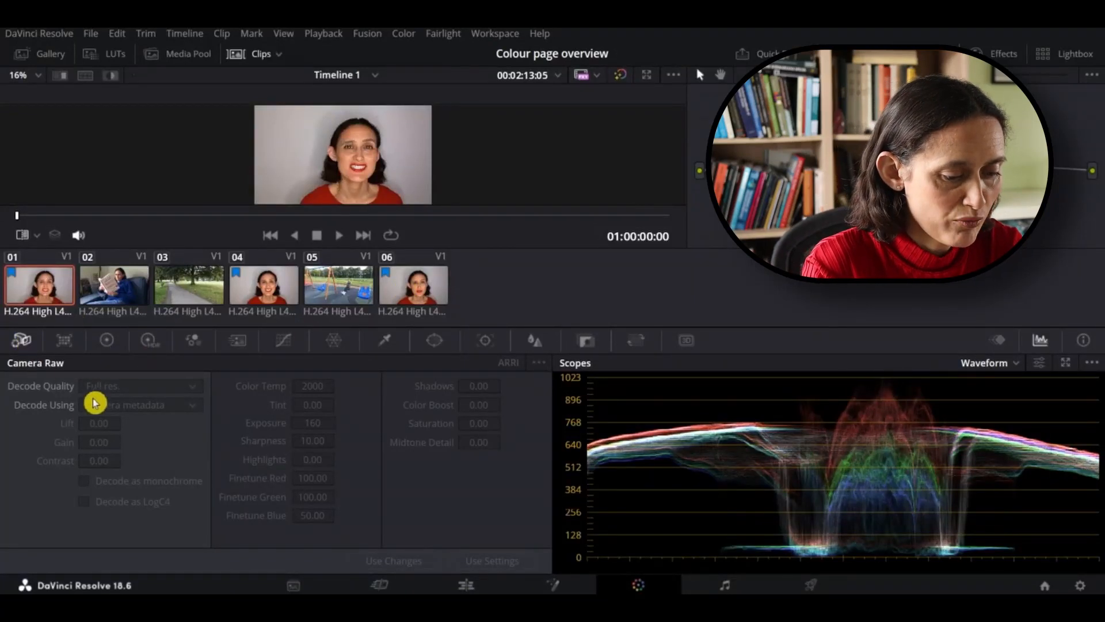
Show the Color Match chart and bring up the primary color wheels for clip 01
click(64, 342)
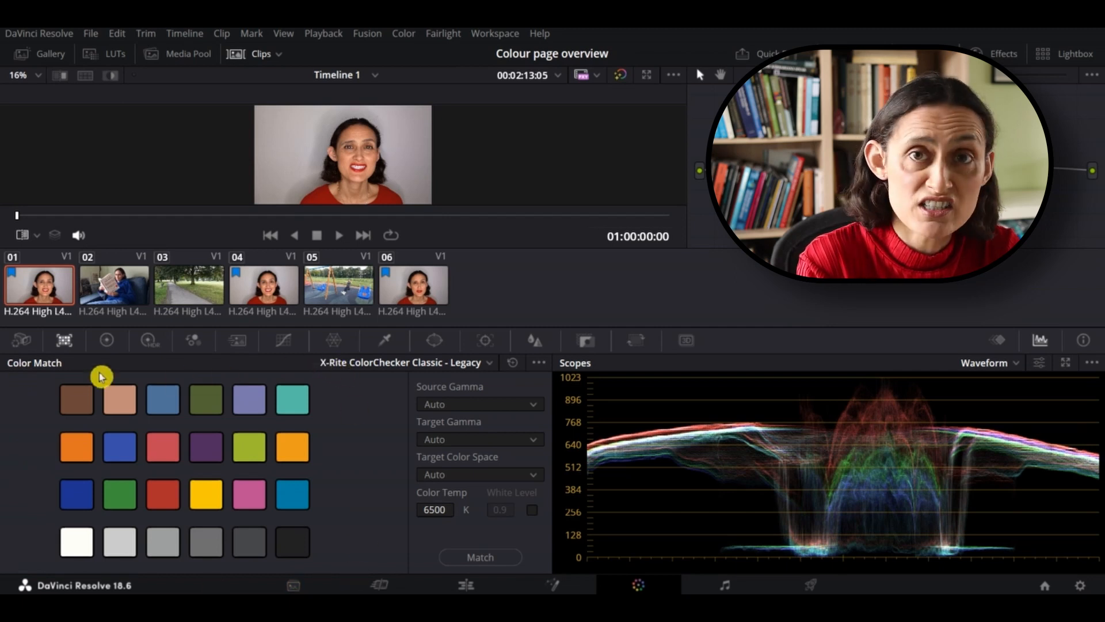
click(111, 342)
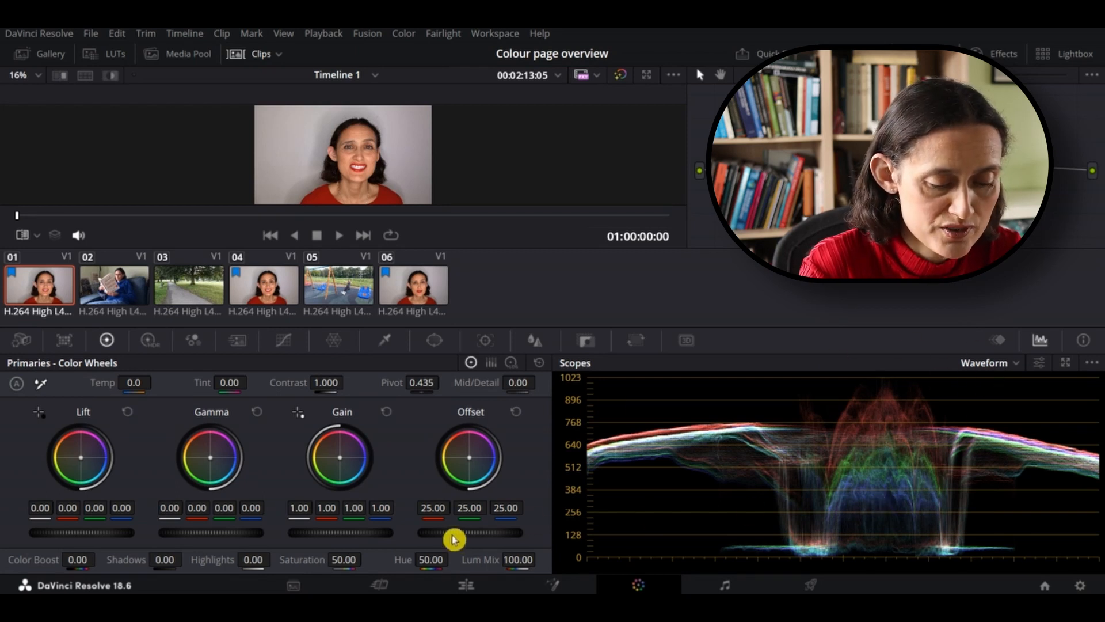
Try master adjustments on clip 01's Offset (28.55), Gain, Gamma (0.02) and Lift (-0.06), resetting the changed wheels
mouse_move(471, 531)
mouse_down()
mouse_move(515, 532)
mouse_move(480, 532)
mouse_up()
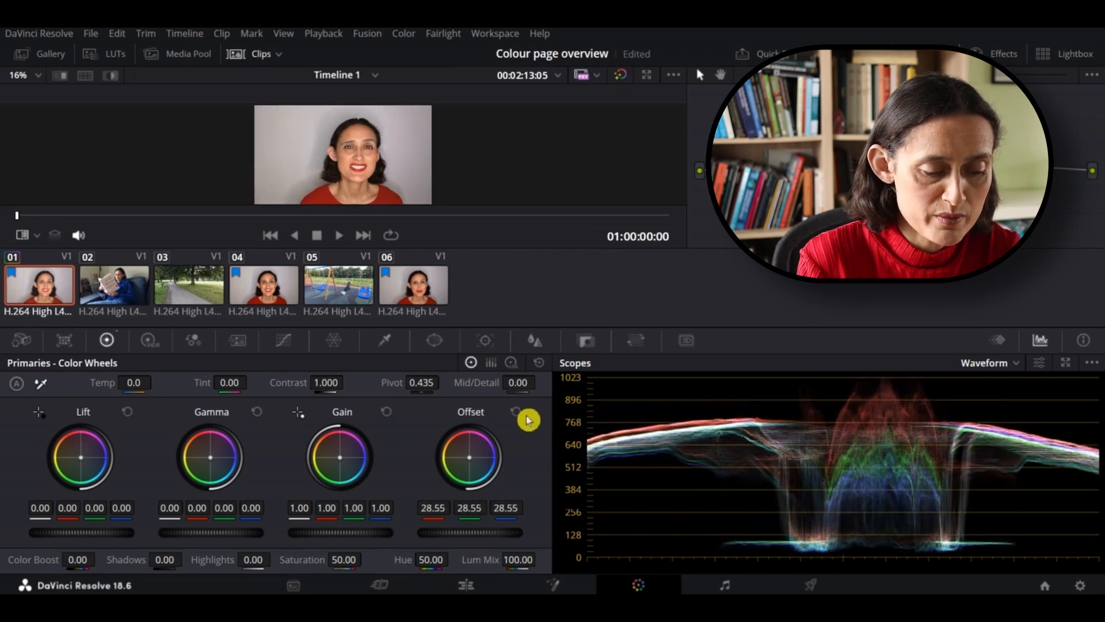
click(516, 412)
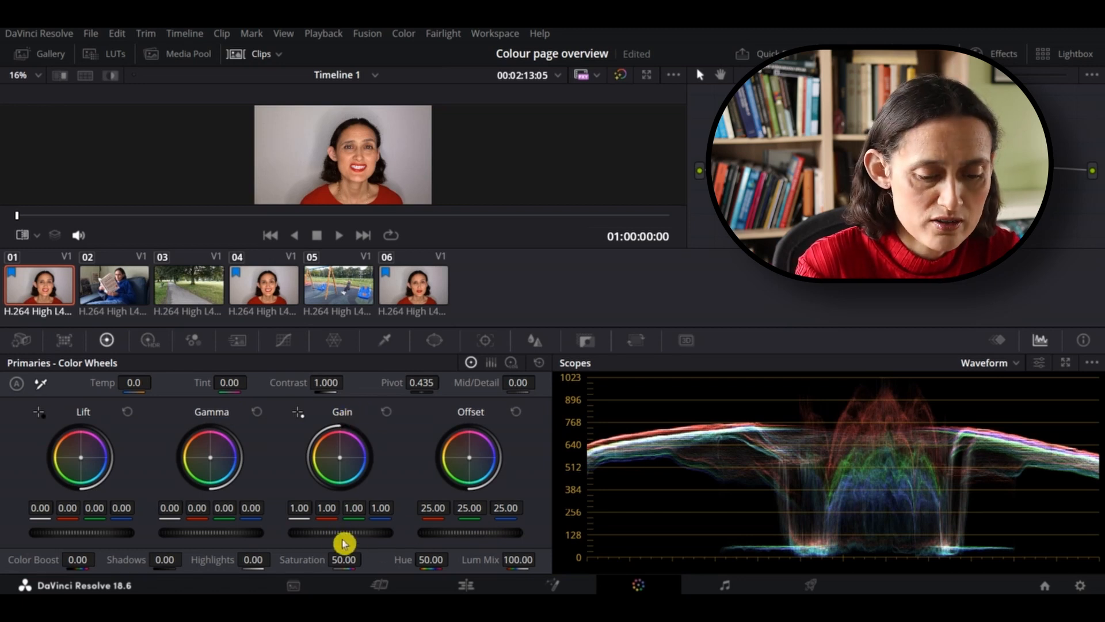
mouse_move(340, 533)
mouse_down()
mouse_move(397, 532)
mouse_move(340, 533)
mouse_up()
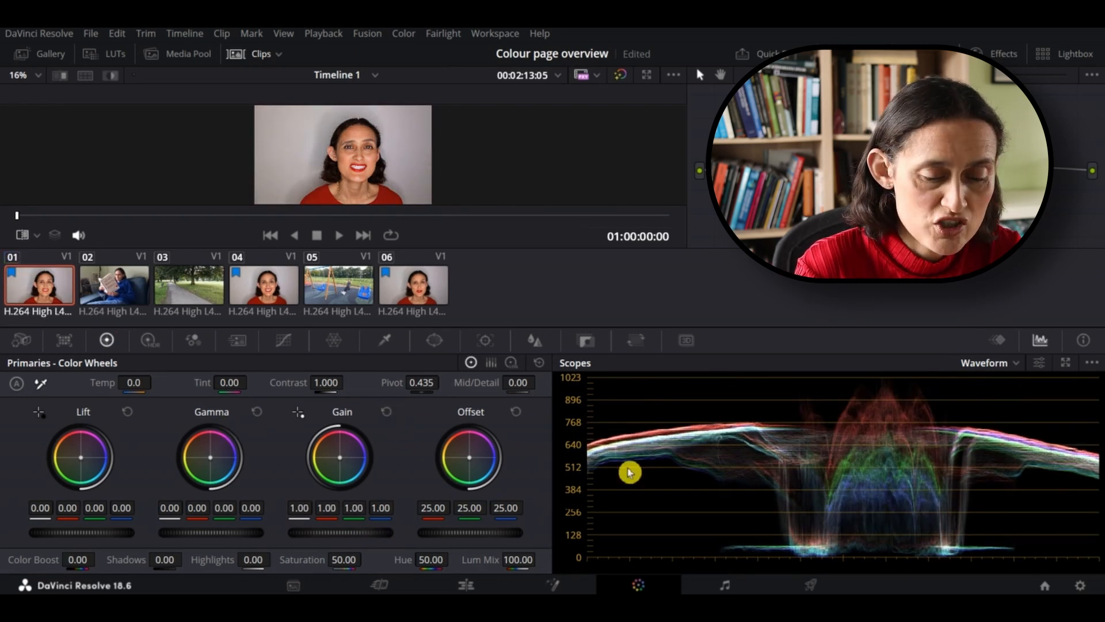
mouse_move(217, 538)
mouse_down()
mouse_move(254, 538)
mouse_move(207, 535)
mouse_up()
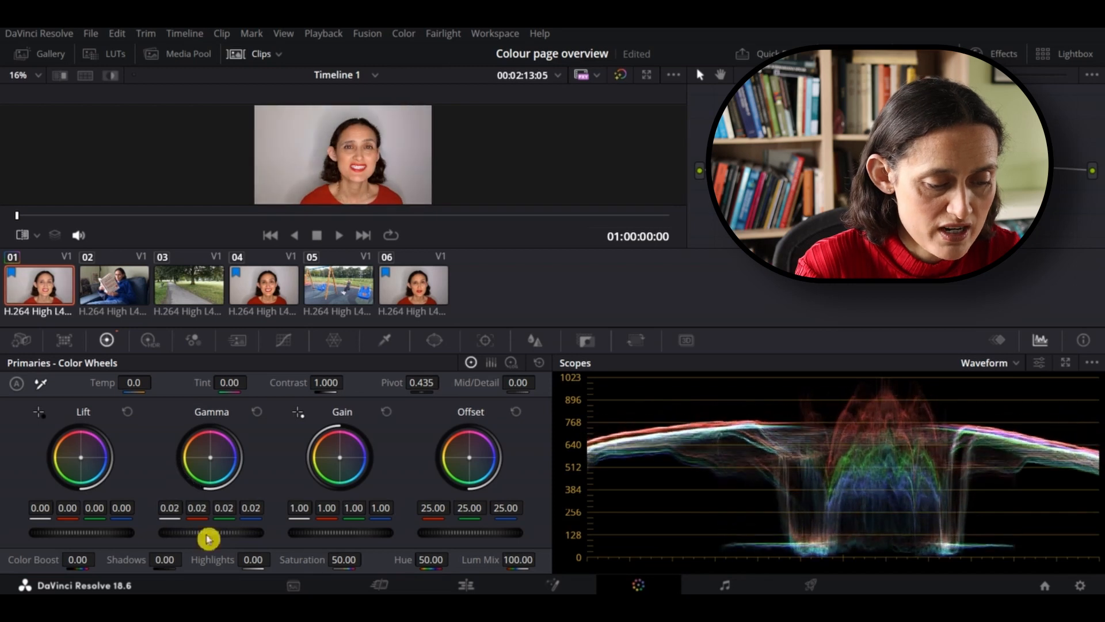
click(258, 412)
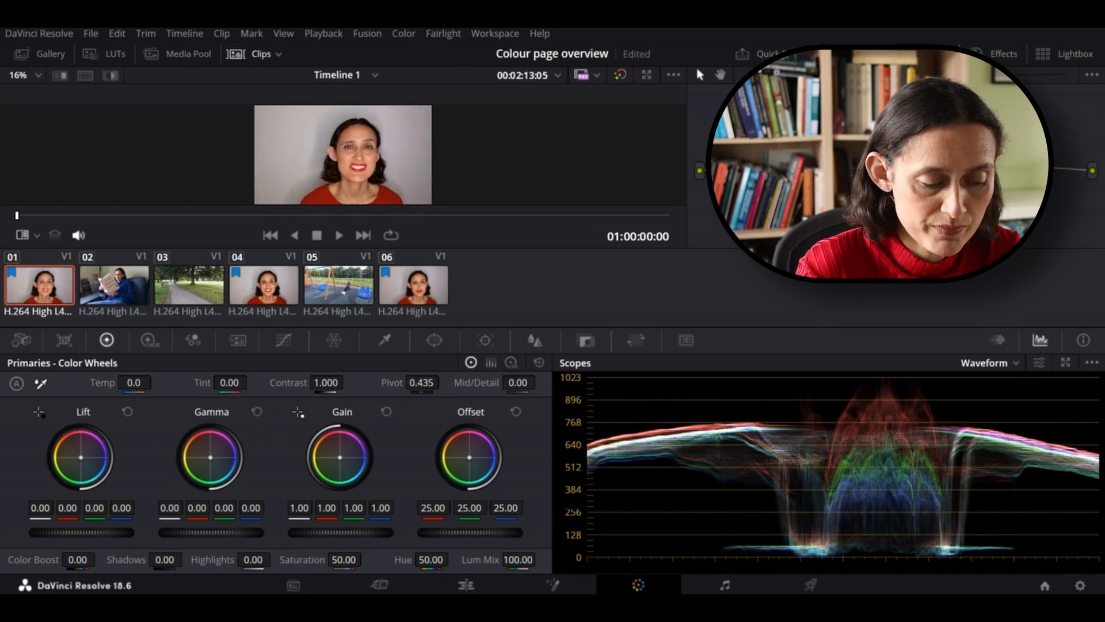
drag(81, 532, 139, 538)
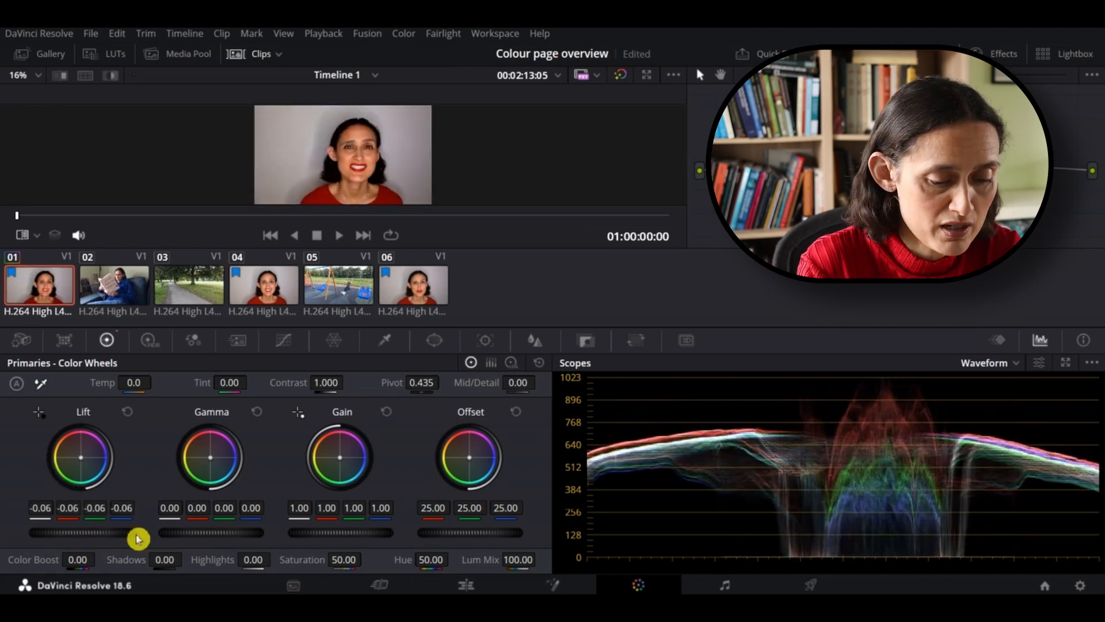
click(128, 413)
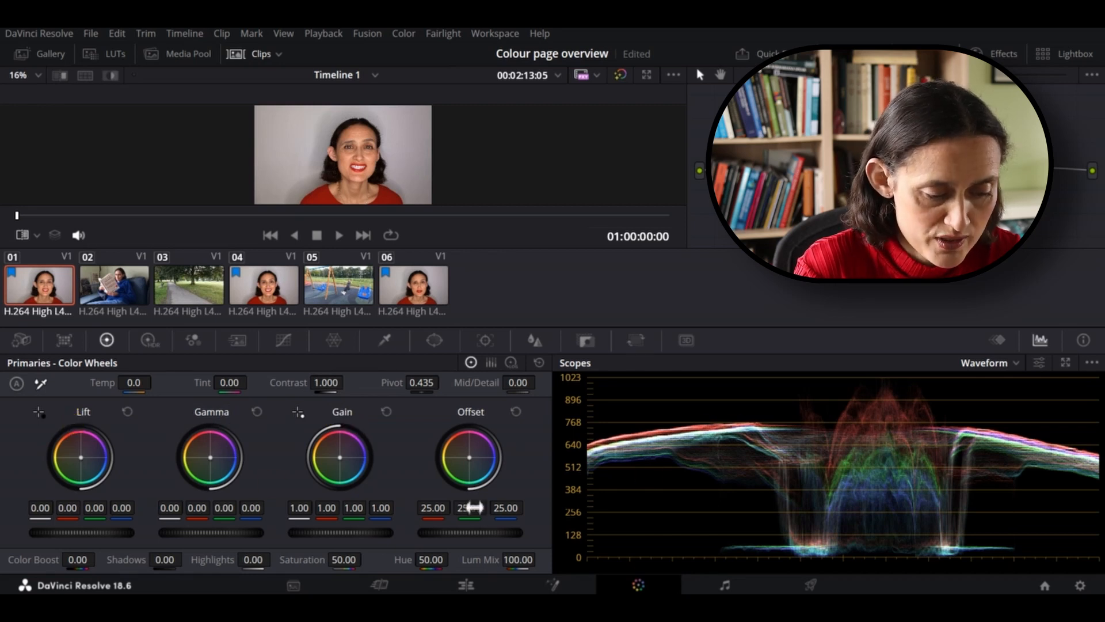
Try raising only the red channel of Gain to 1.22 and of Lift to 0.07, resetting each wheel
mouse_move(329, 521)
mouse_down()
mouse_move(352, 521)
mouse_move(339, 521)
mouse_up()
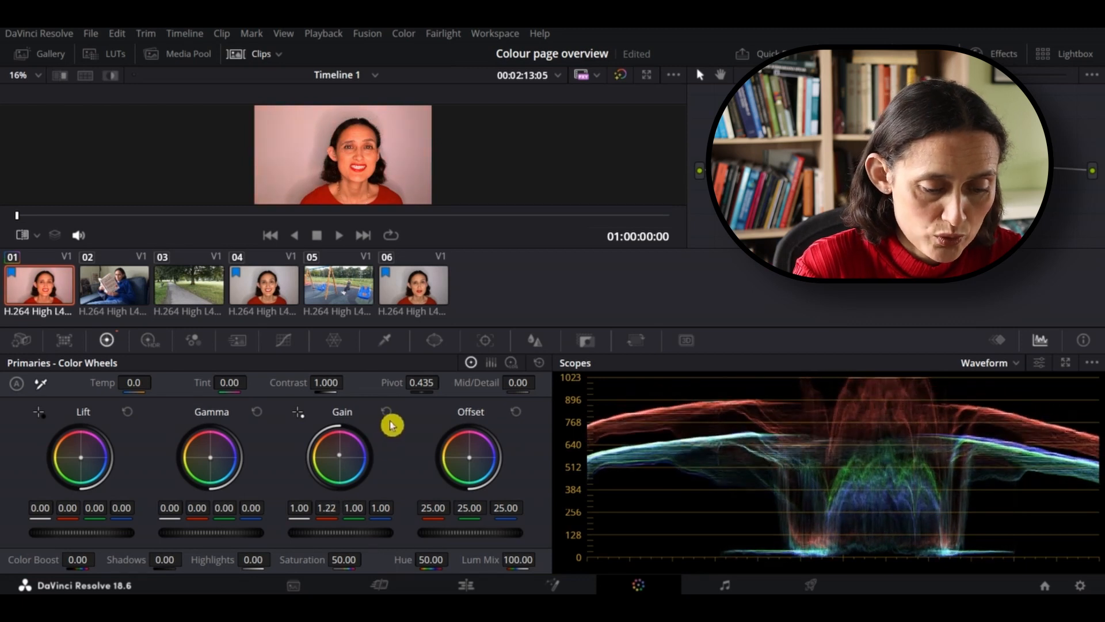
click(387, 412)
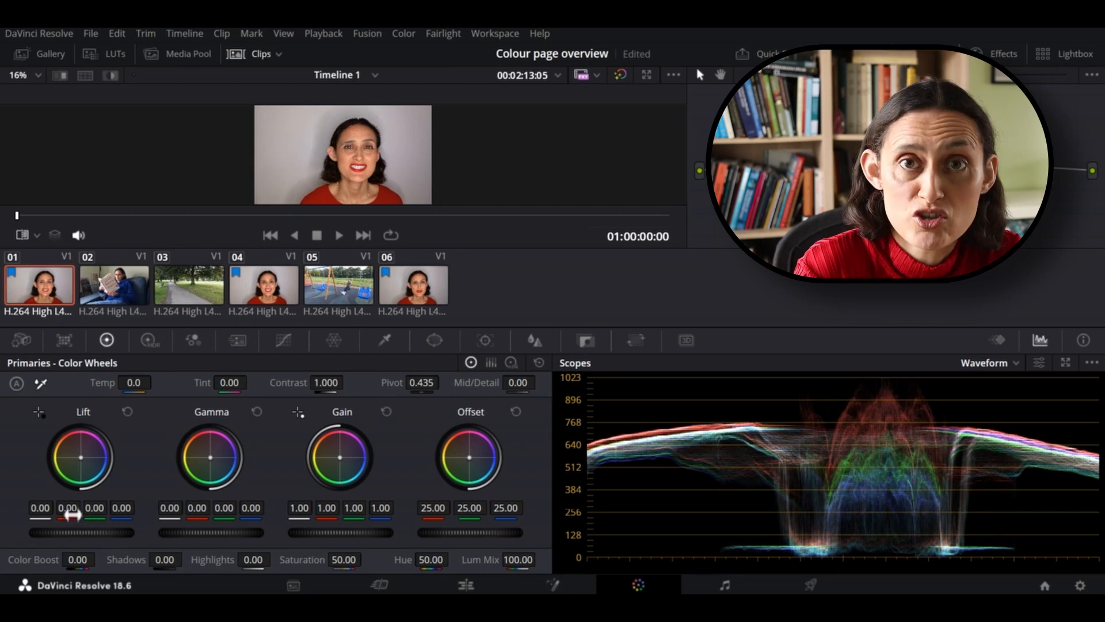
mouse_move(67, 509)
mouse_down()
mouse_move(84, 508)
mouse_move(72, 508)
mouse_up()
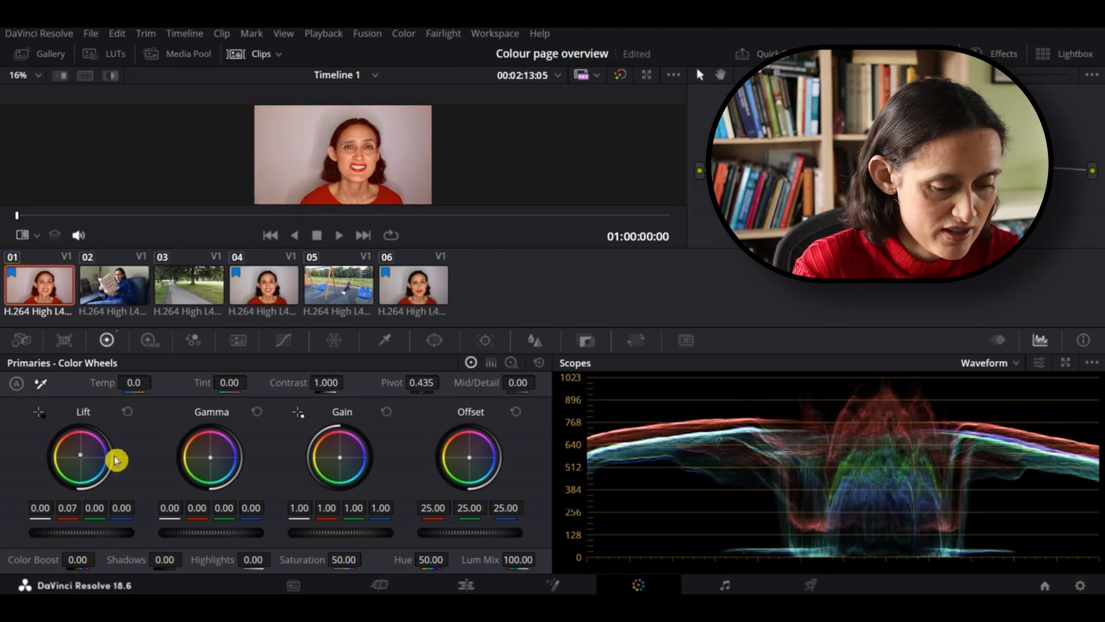
click(128, 412)
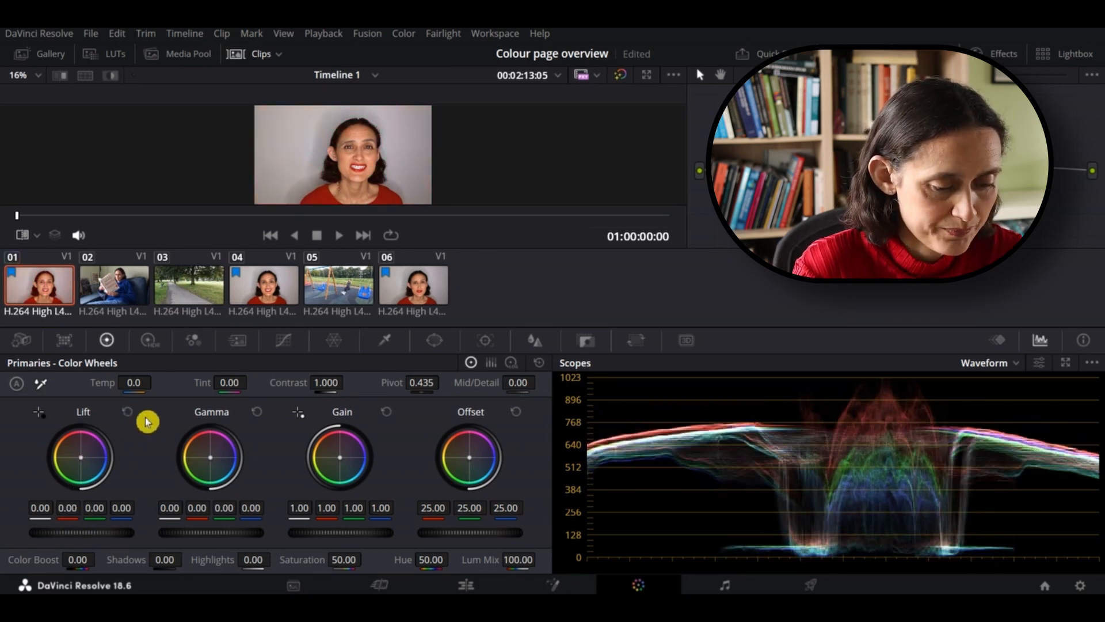
Show the primary color bars, and try the log wheels with Midtone at -0.20 and a Shadow change, resetting both
click(490, 363)
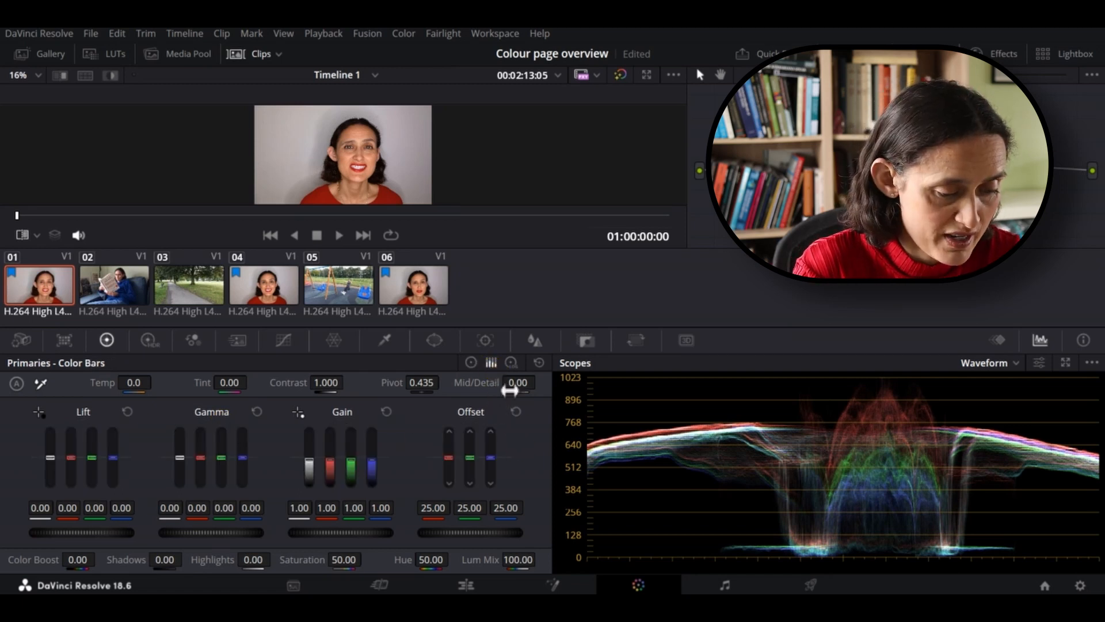
click(511, 364)
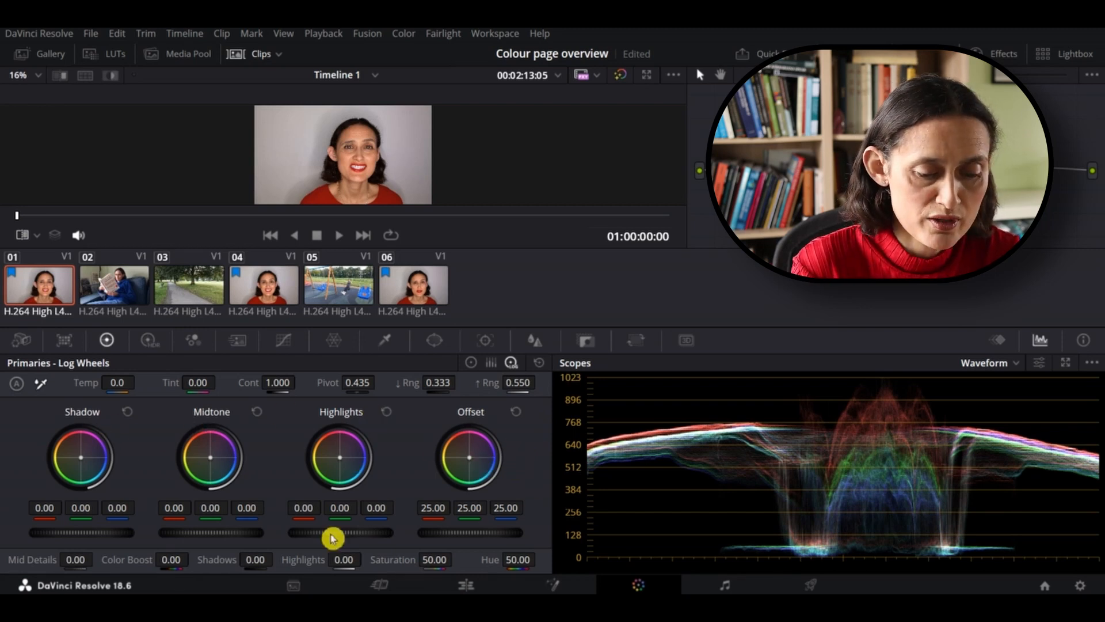
mouse_move(331, 538)
mouse_down()
mouse_move(374, 538)
mouse_move(296, 538)
mouse_move(332, 538)
mouse_up()
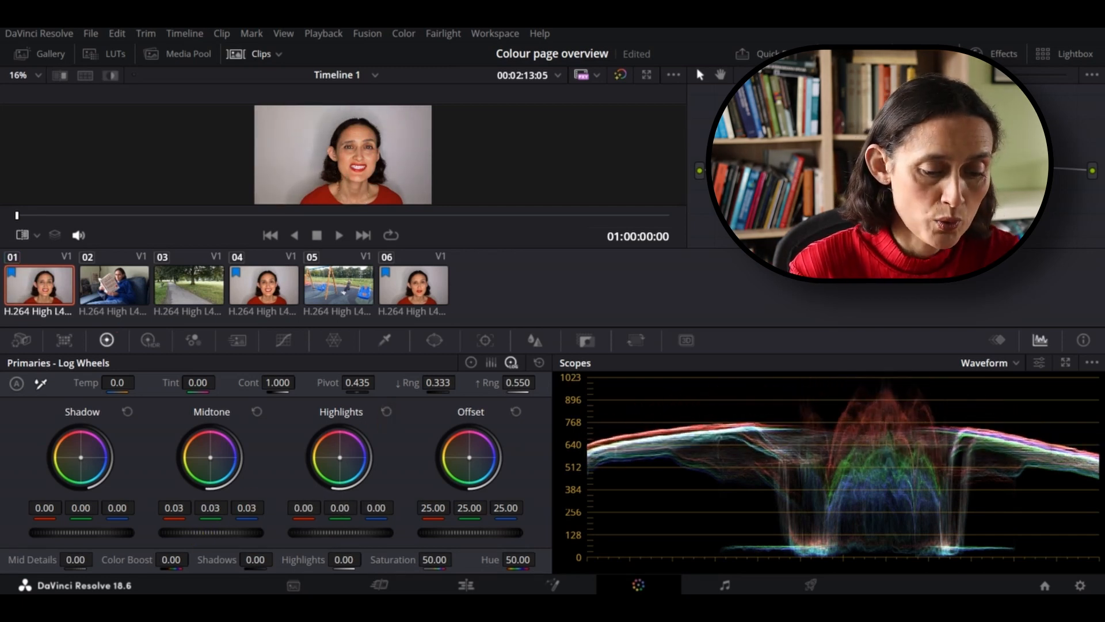
drag(222, 533, 199, 532)
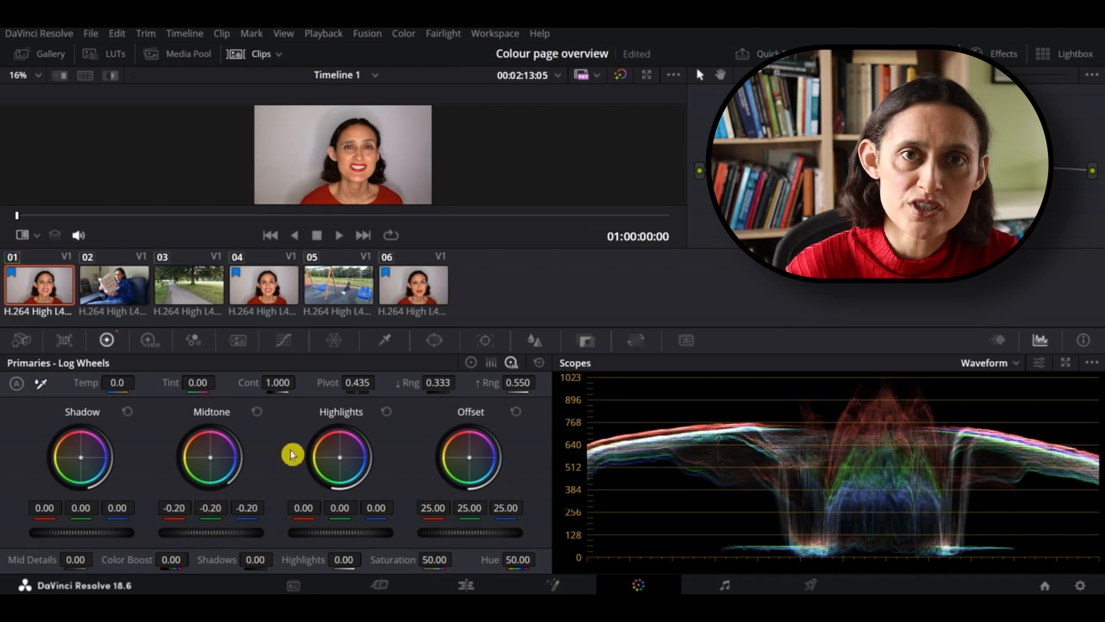
click(259, 412)
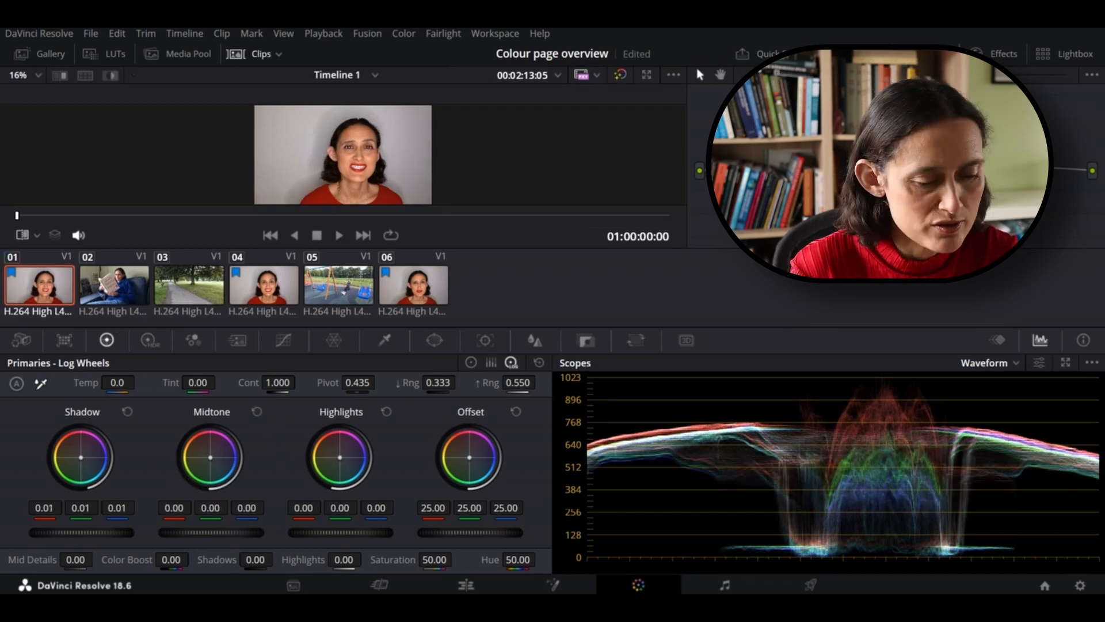
mouse_move(82, 533)
mouse_down()
mouse_move(129, 533)
mouse_move(64, 535)
mouse_up()
click(127, 413)
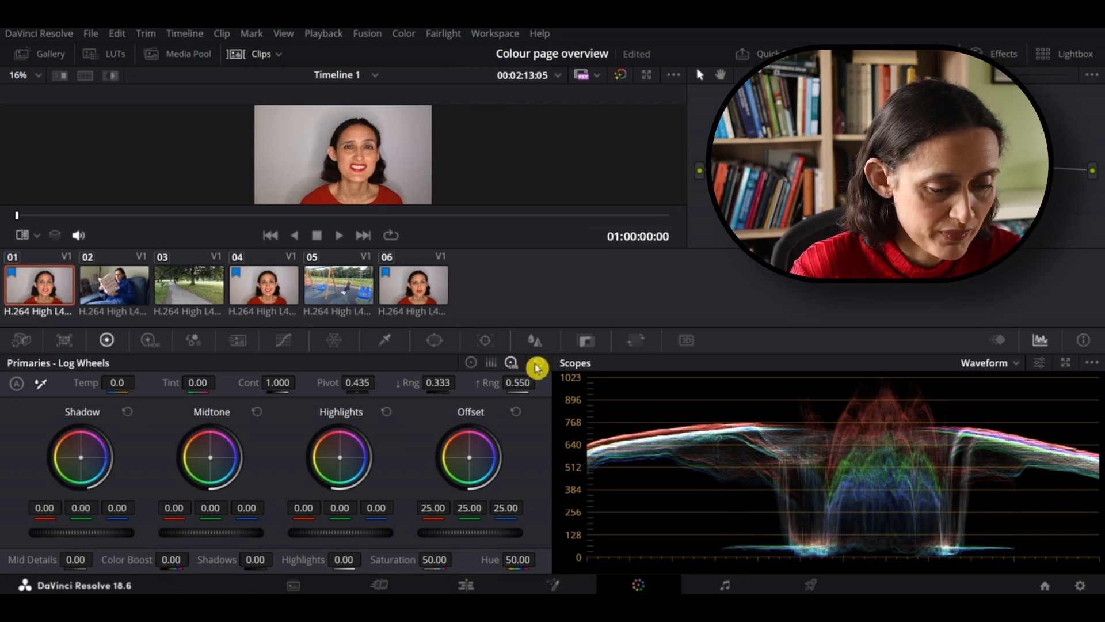
Return to the primary color wheels and show the High Dynamic Range color wheels
click(473, 364)
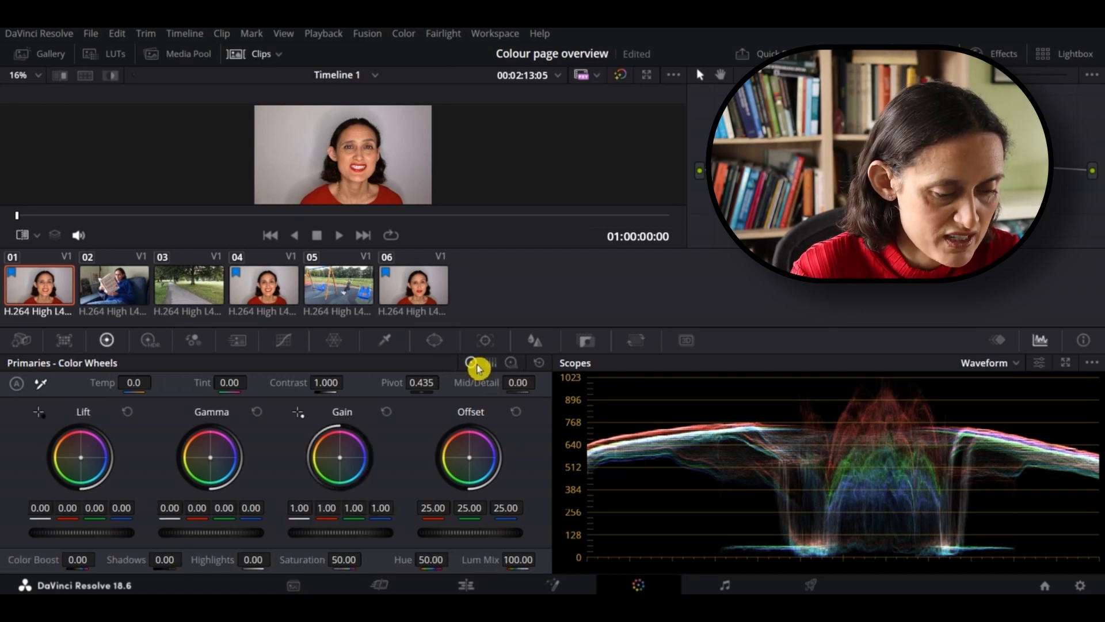
click(151, 341)
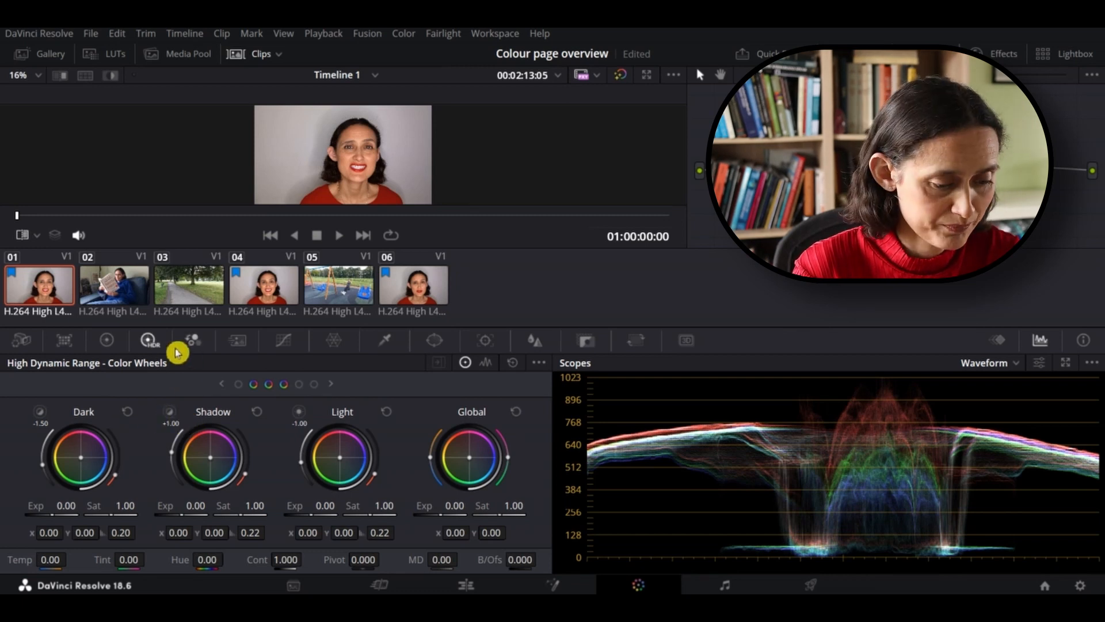
Try lowering red in the RGB Mixer's Red (-1.96), Green and Blue (-1.67) outputs, resetting each output
click(192, 341)
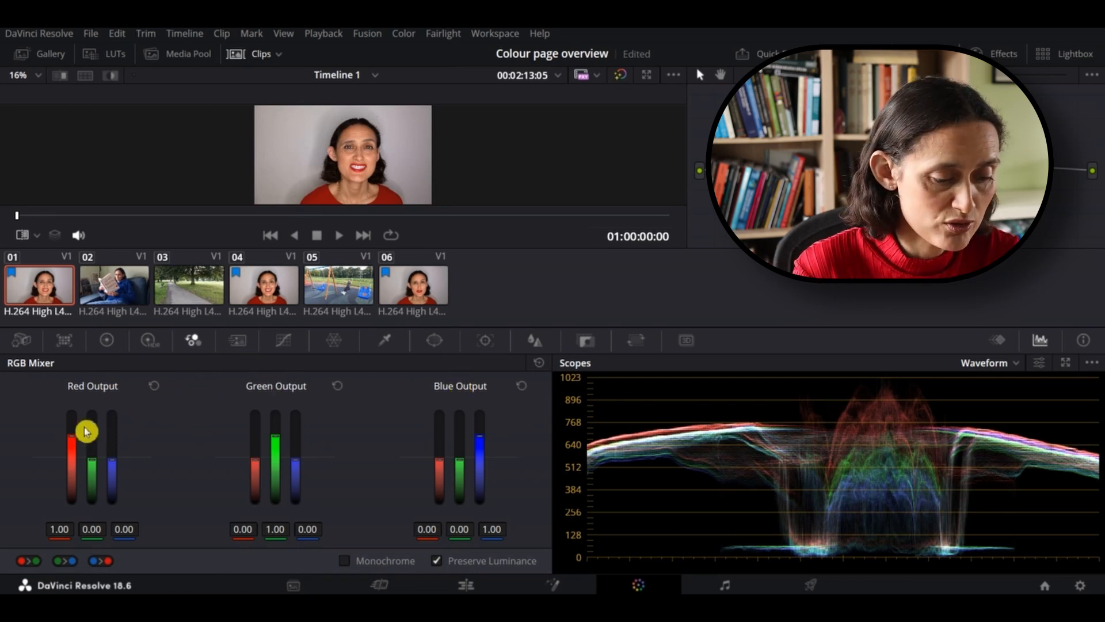
drag(72, 435, 72, 504)
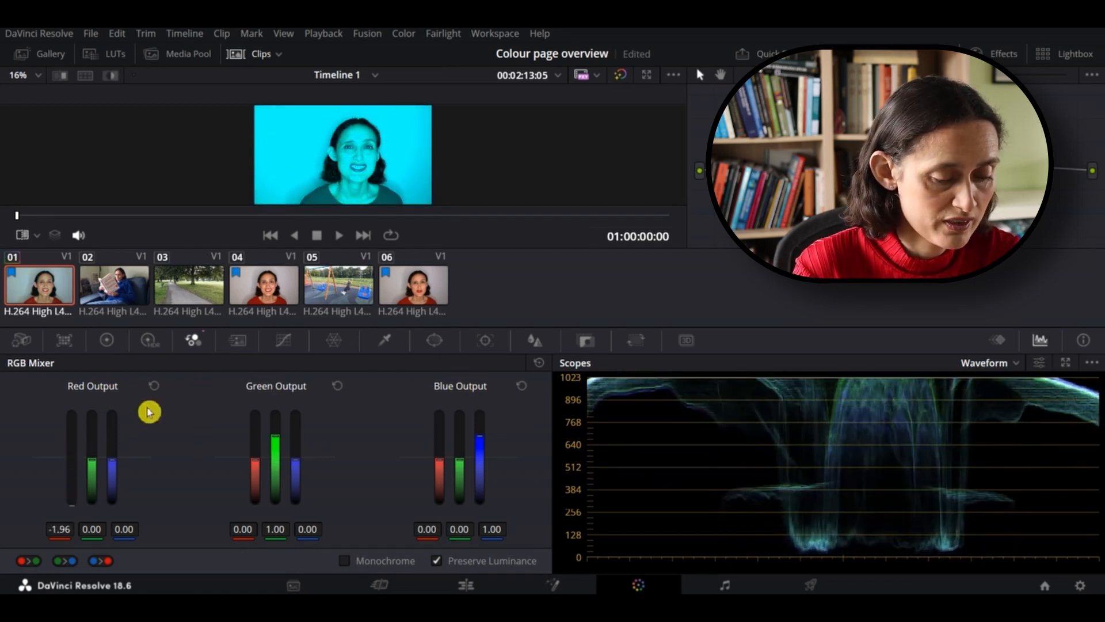
click(156, 388)
mouse_move(254, 459)
mouse_down()
mouse_move(255, 413)
mouse_move(255, 475)
mouse_up()
click(338, 386)
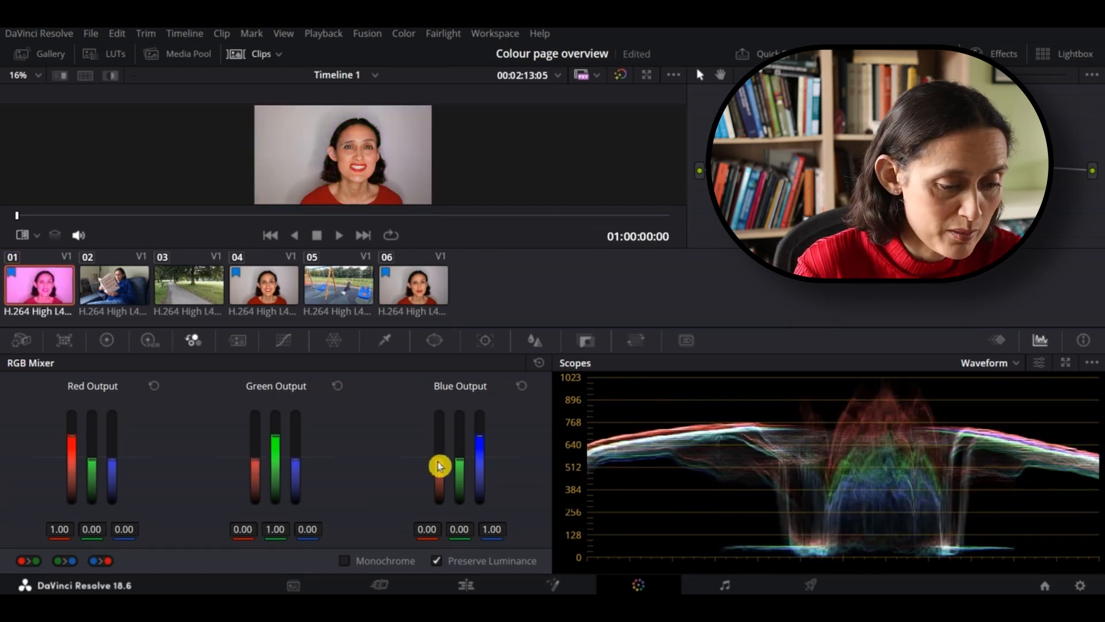
drag(440, 466, 441, 501)
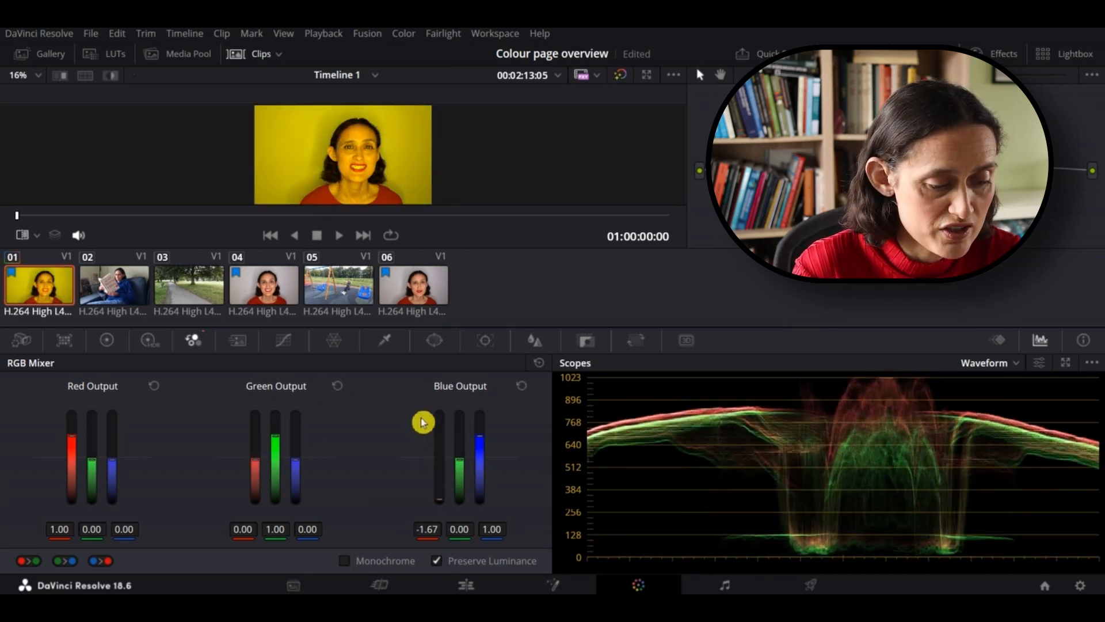
click(522, 385)
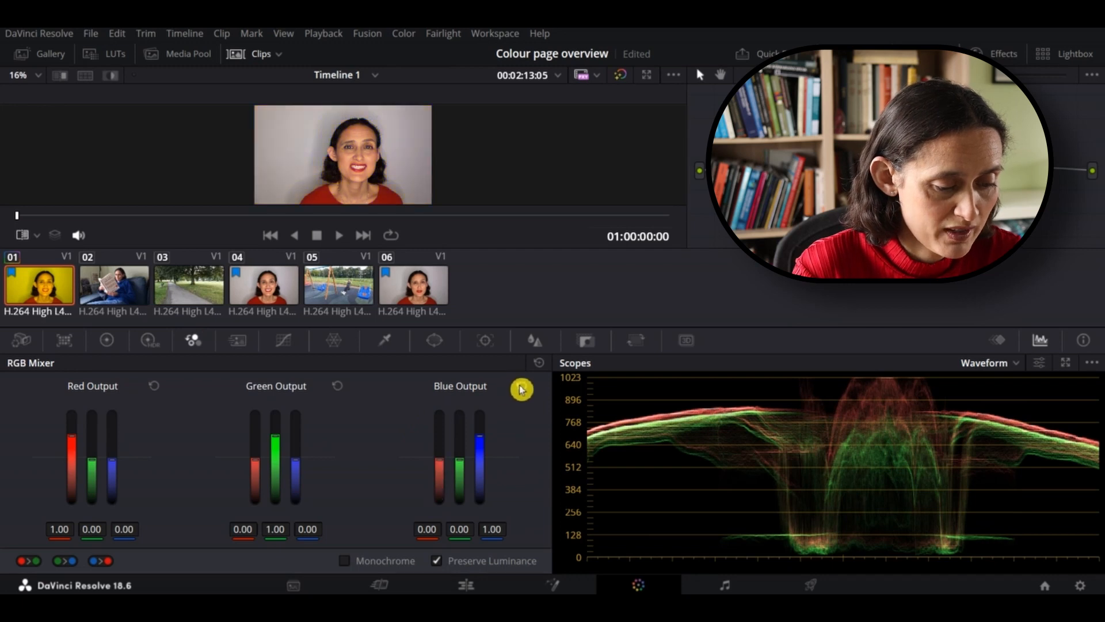
Review the Motion Effects settings and compare the custom curves with the primary color wheels
click(238, 346)
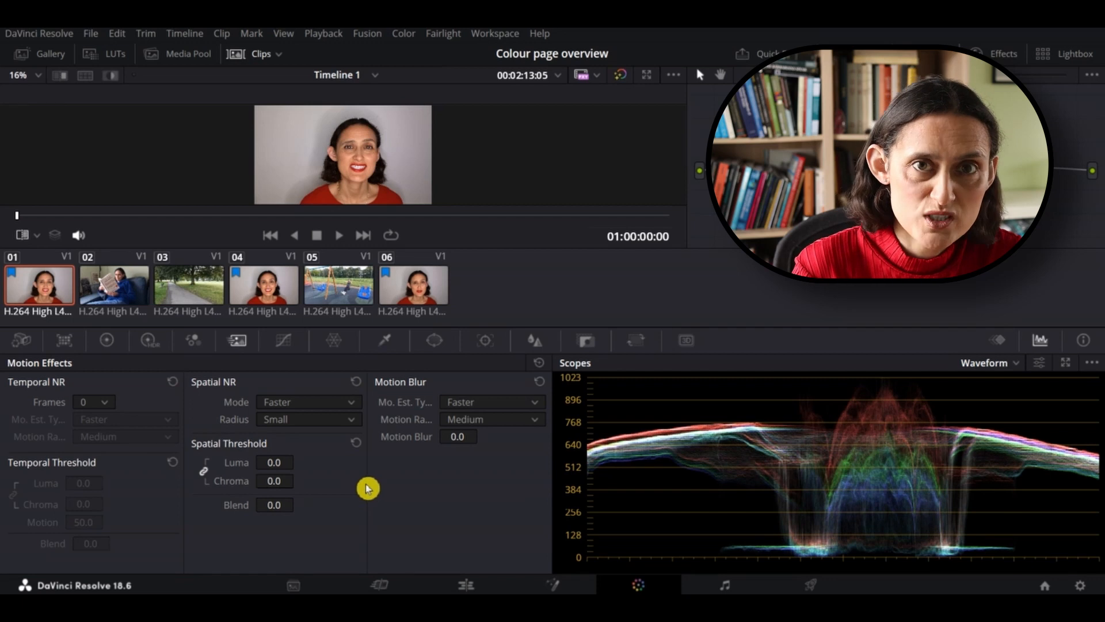
click(286, 342)
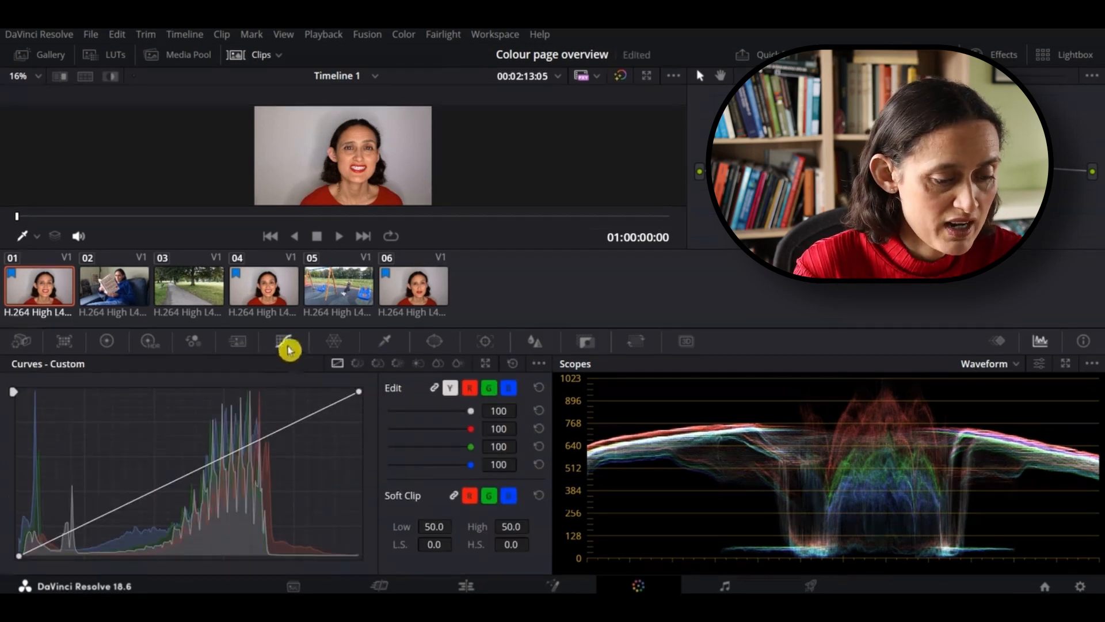
click(112, 345)
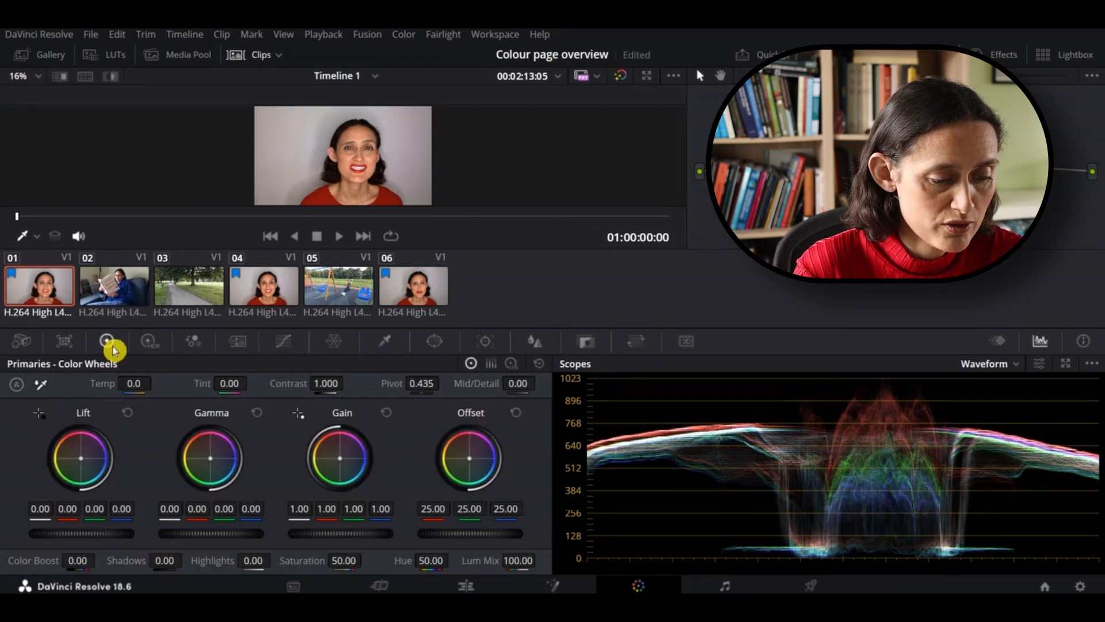
click(286, 345)
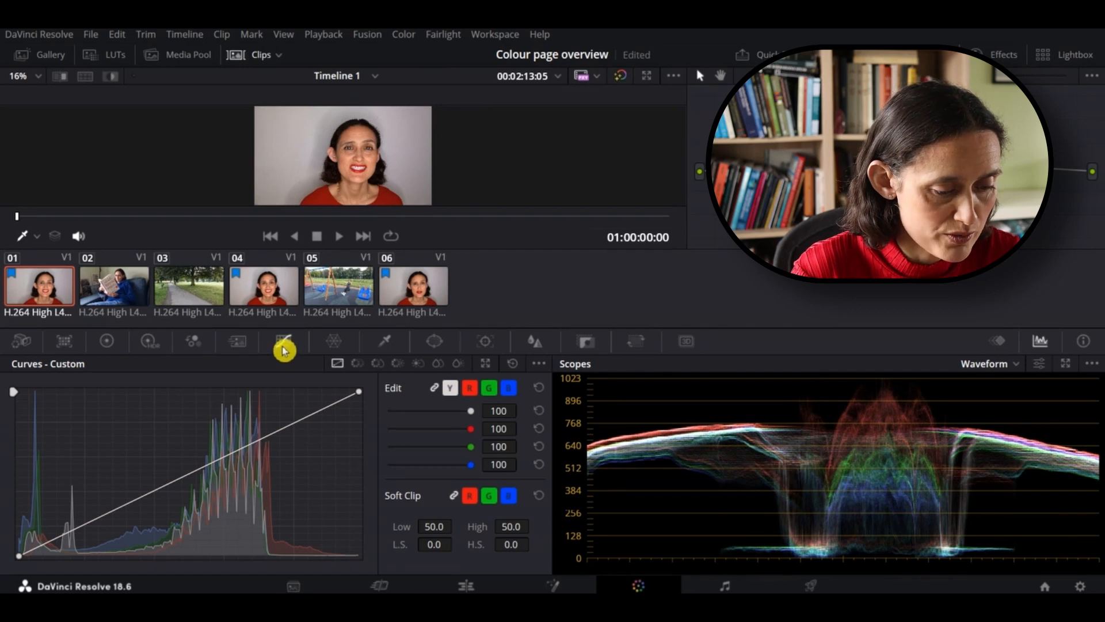
Select playground clip 05 and sample the green grass behind the swings with the HSL qualifier
click(337, 289)
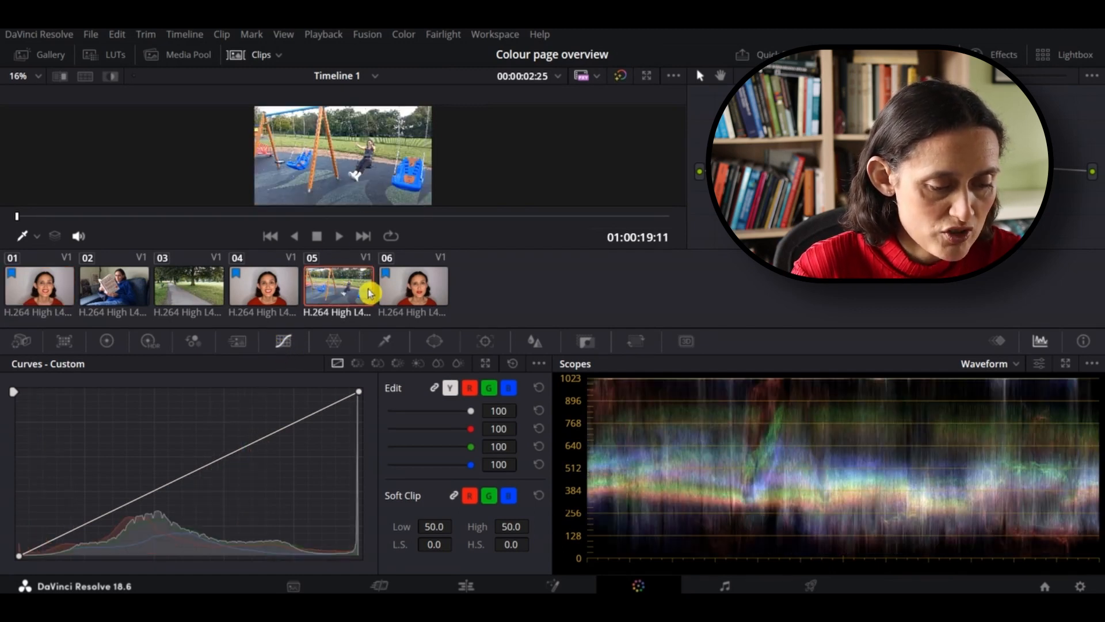
click(385, 343)
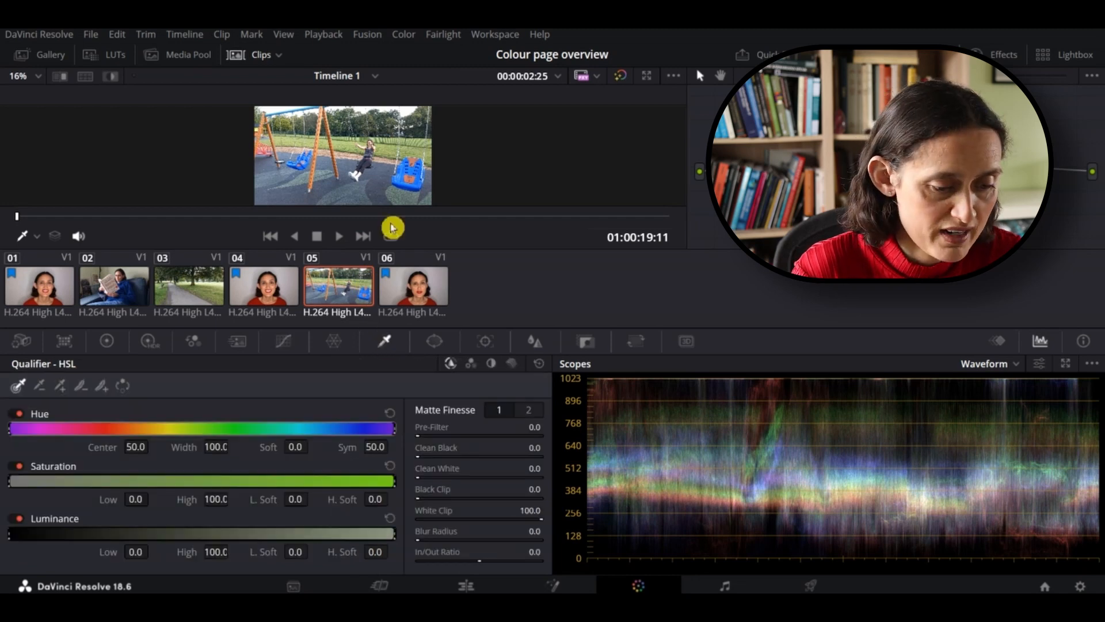
click(389, 151)
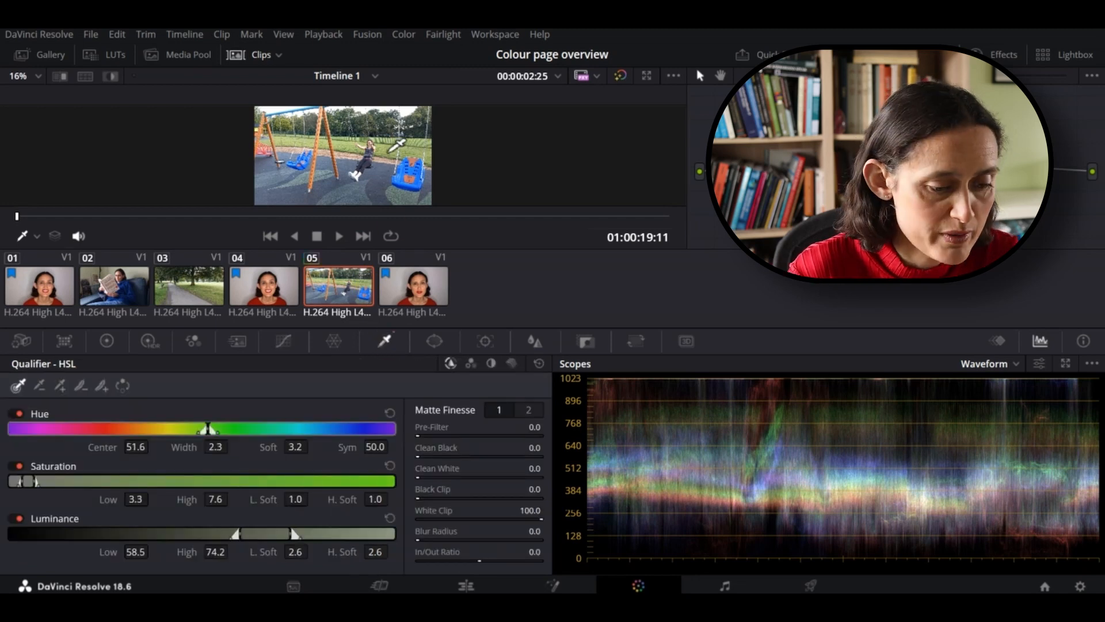
Try shifting the sampled grass with the Hue Vs Hue curve to a hue rotation of about 109.60, and reset the curve
click(285, 343)
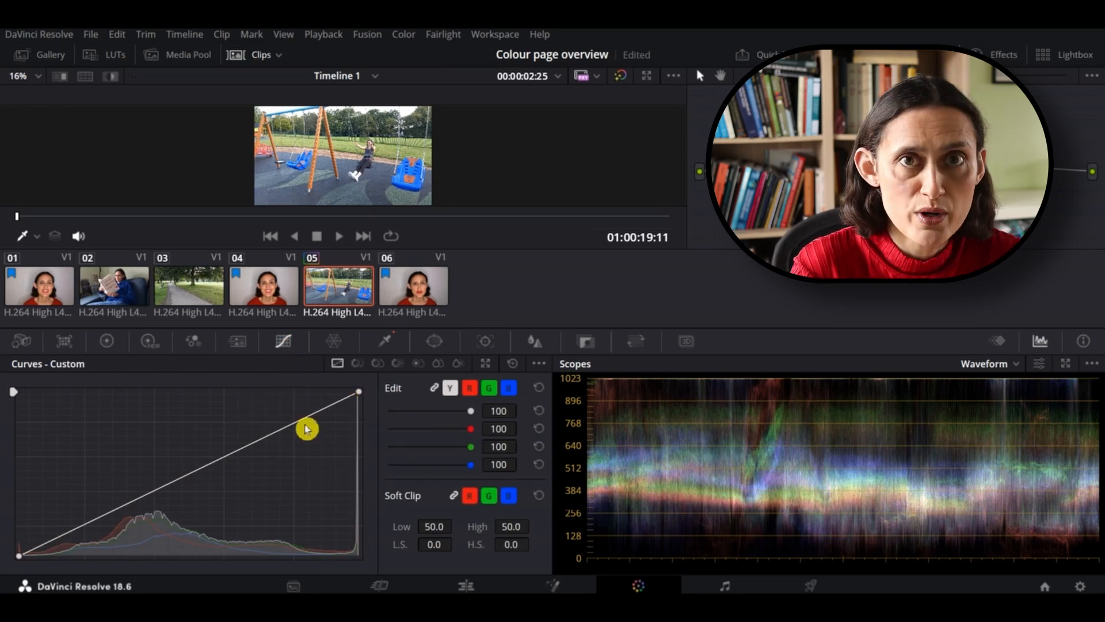
click(359, 365)
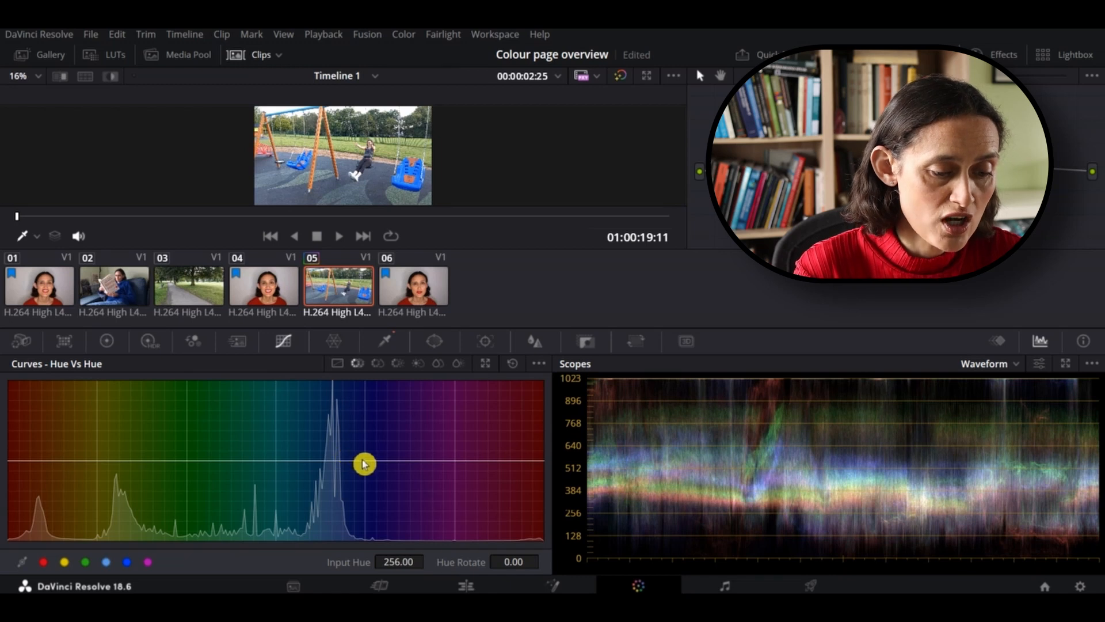
drag(364, 463, 372, 412)
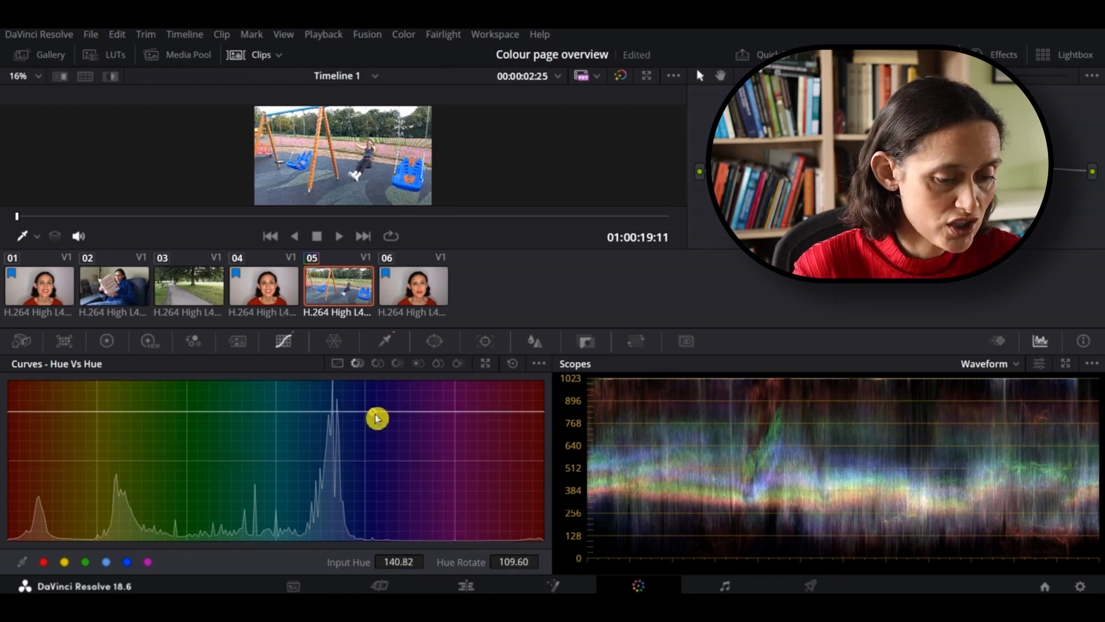
click(514, 364)
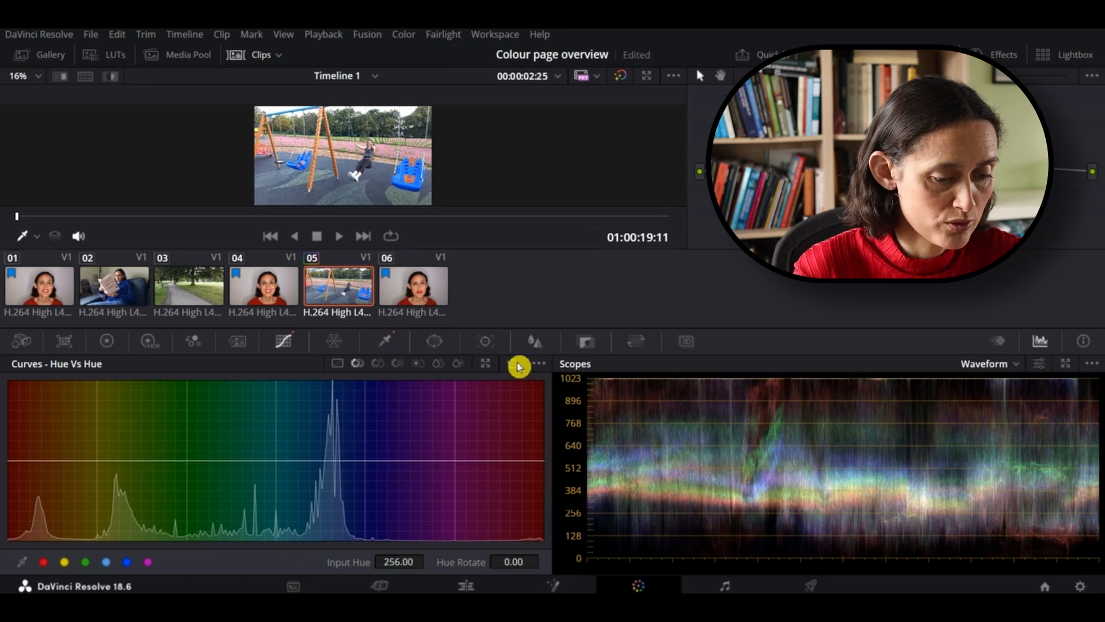
Try lowering the sampled grass's saturation with the Hue Vs Sat curve, and reset the curve
click(380, 366)
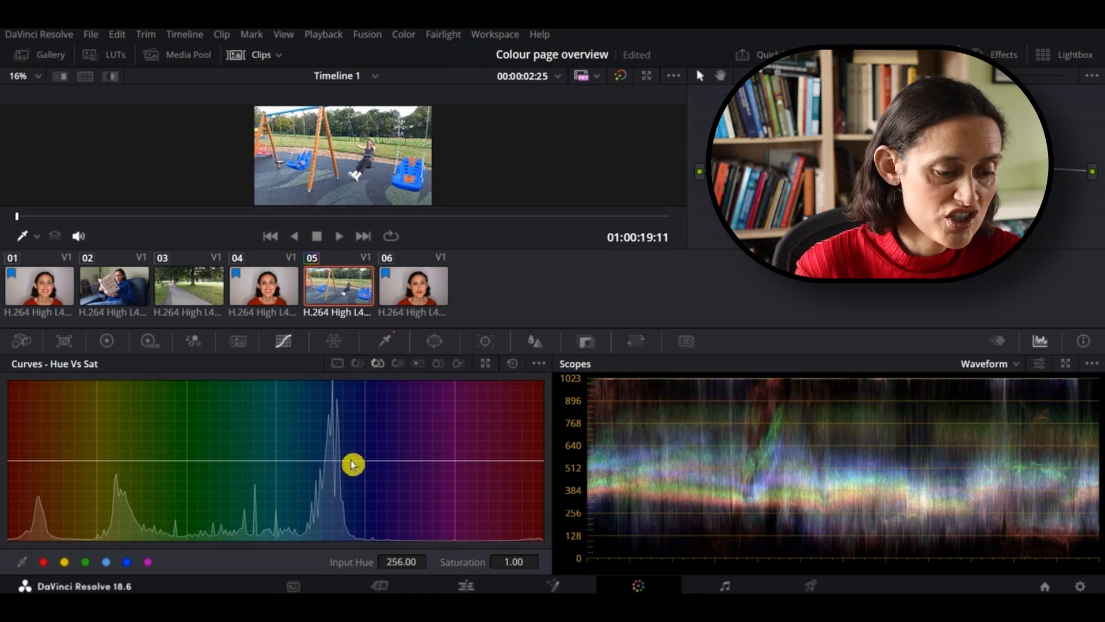
drag(352, 464, 359, 541)
click(512, 364)
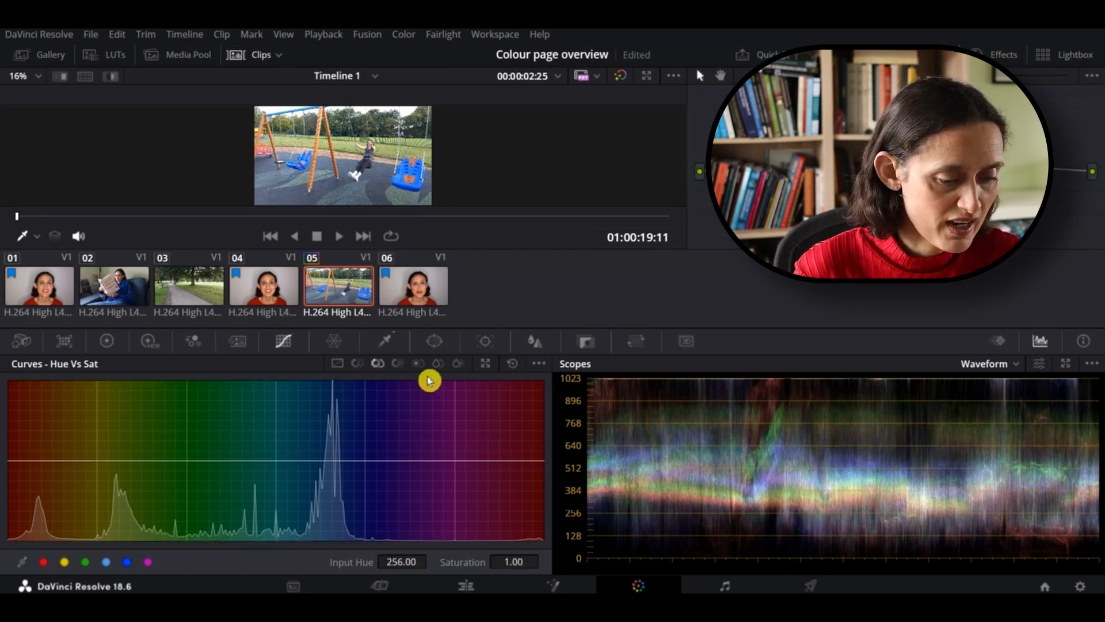
Try adjusting the sampled grass's luminance with the Hue Vs Lum curve, and reset the curve
click(396, 366)
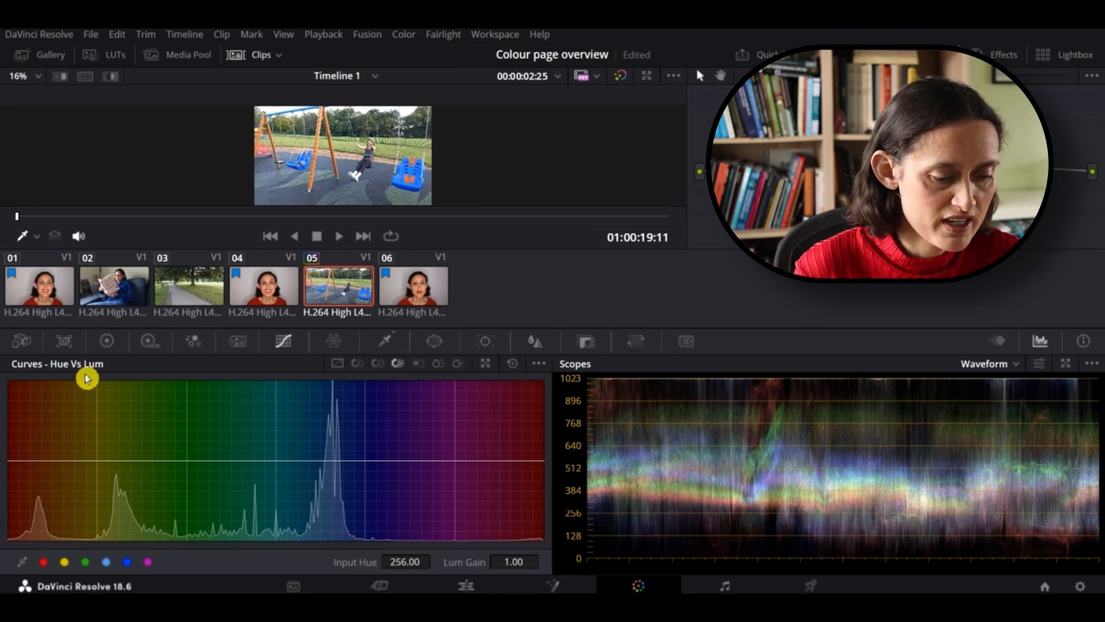
drag(284, 459, 358, 468)
click(513, 364)
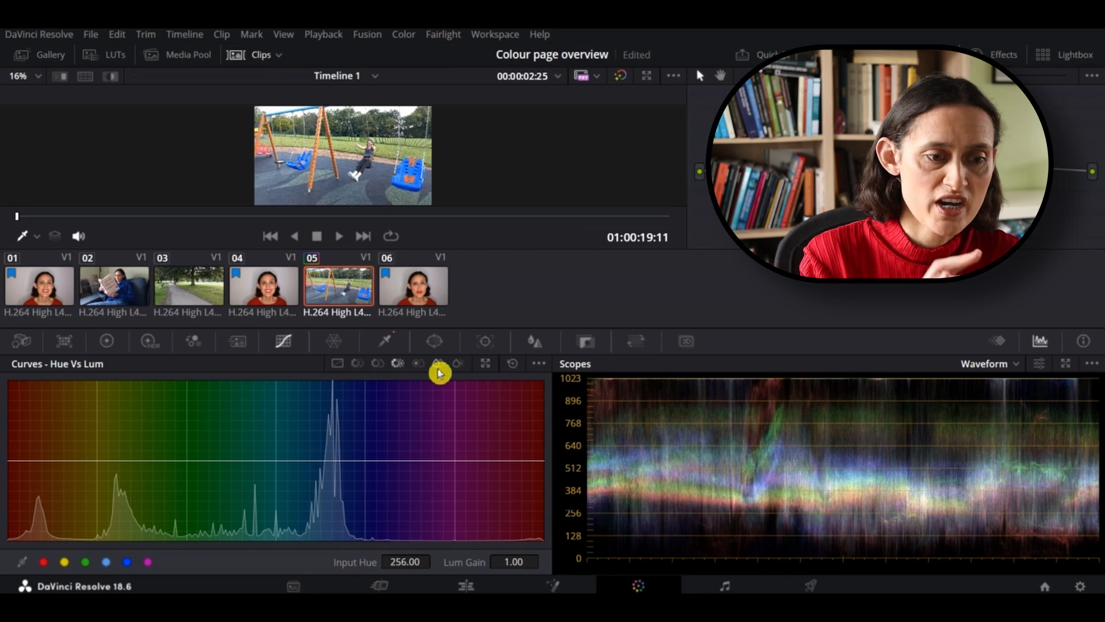
Try moving the Color Warper's centre point to about Hue 0.21 and Sat 0.08, and reset the warper
click(337, 342)
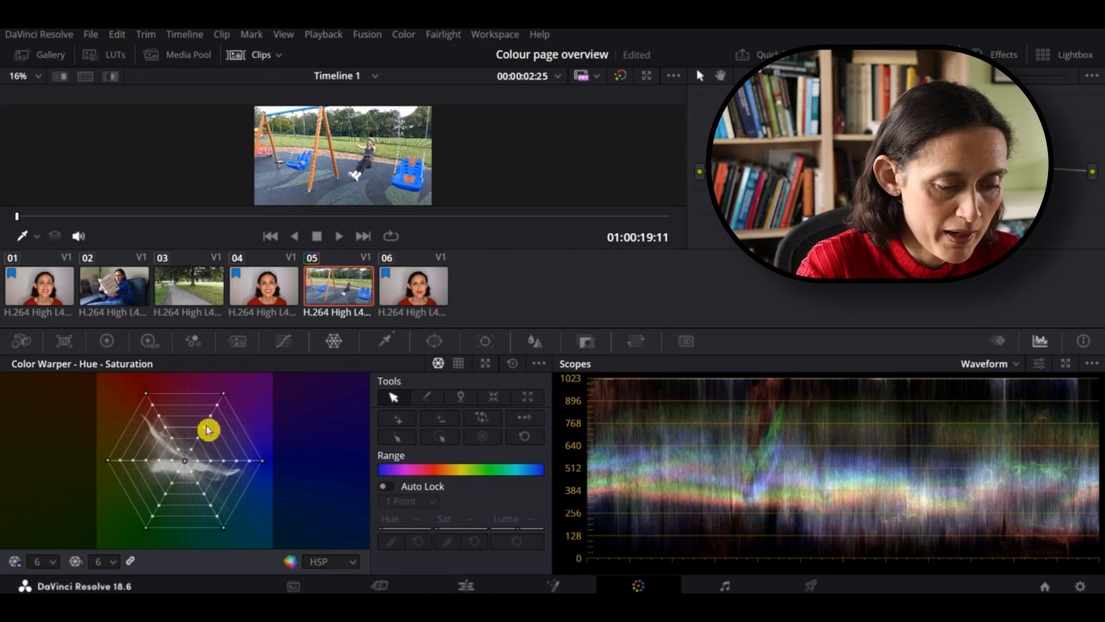
click(186, 463)
mouse_move(186, 464)
mouse_down()
mouse_move(272, 397)
mouse_move(91, 535)
mouse_move(291, 516)
mouse_move(160, 439)
mouse_move(118, 396)
mouse_move(113, 409)
mouse_move(192, 460)
mouse_up()
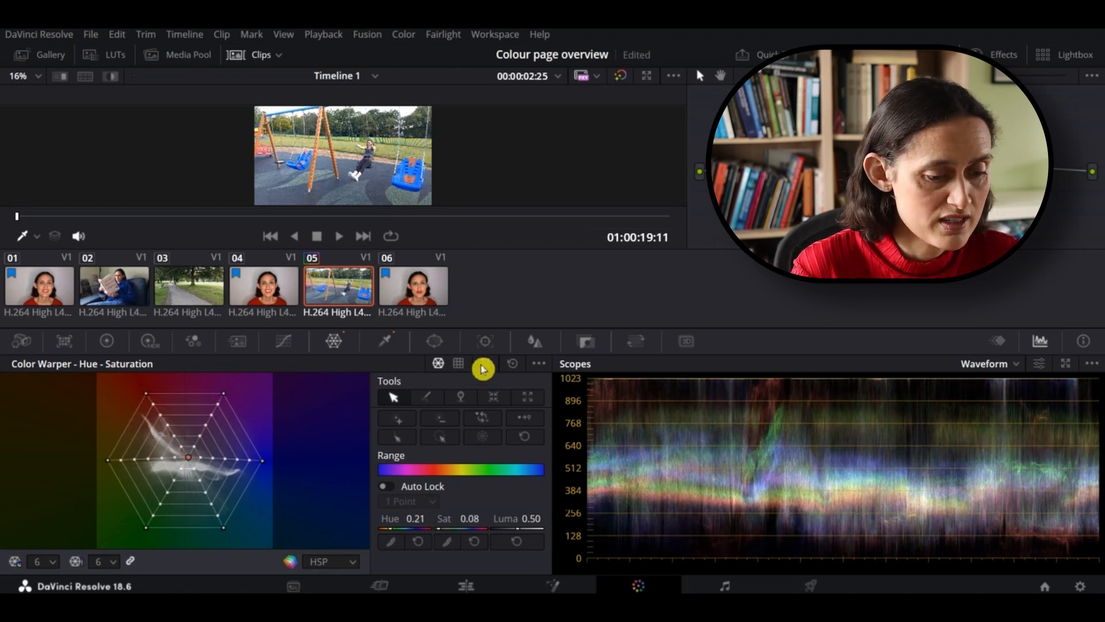
click(513, 364)
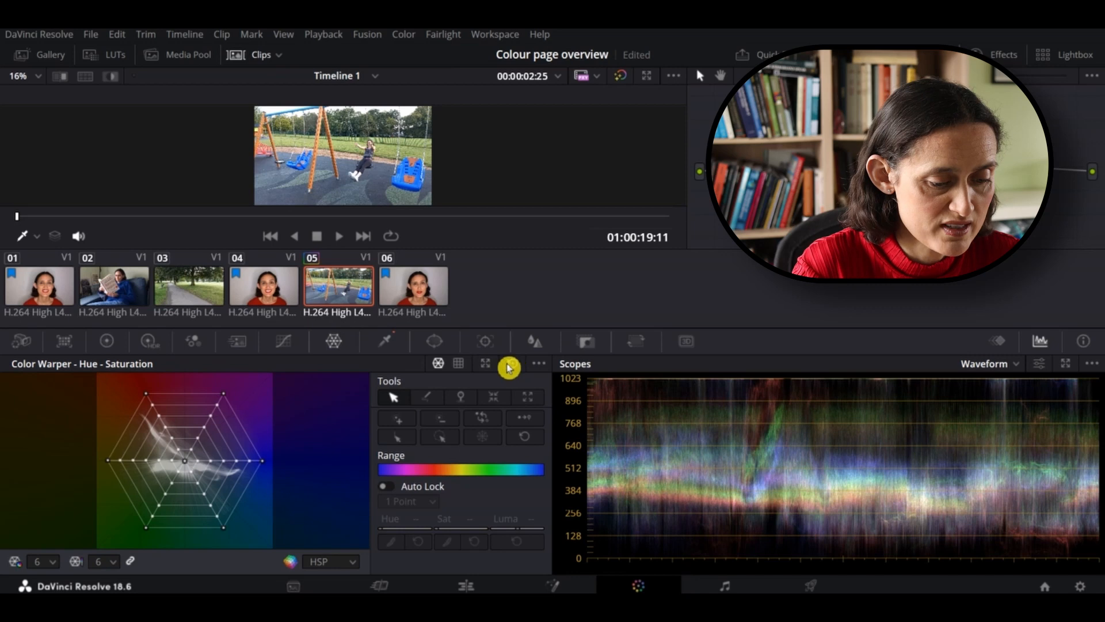
Reset the HSL qualifier and place a linear window over the person on the swing, at about Pan 52.75 and Tilt 49.52
click(391, 344)
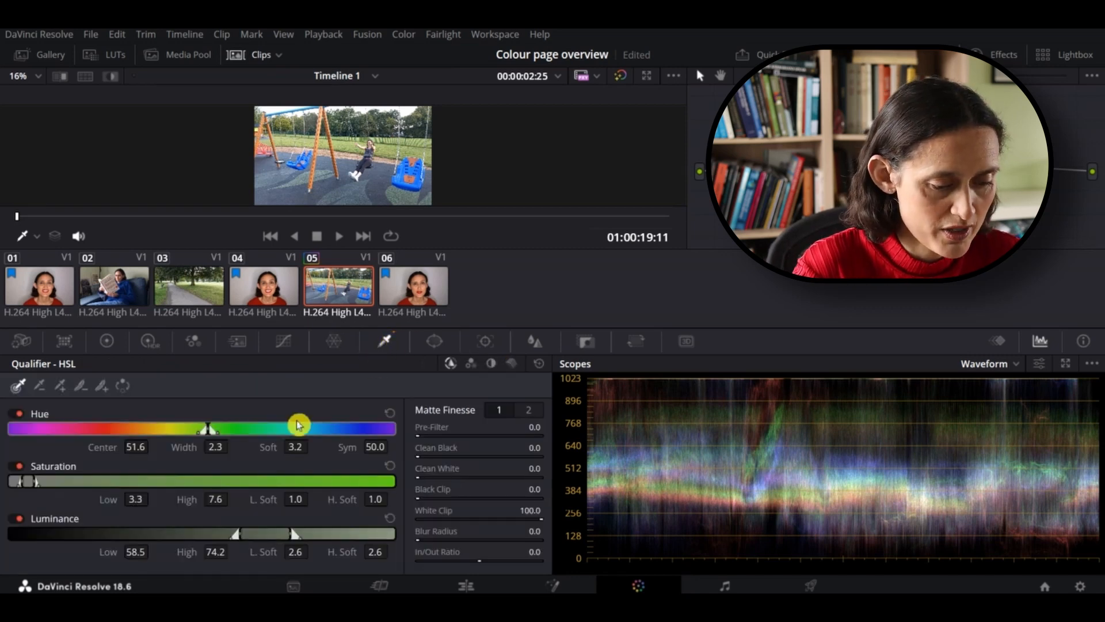
click(541, 364)
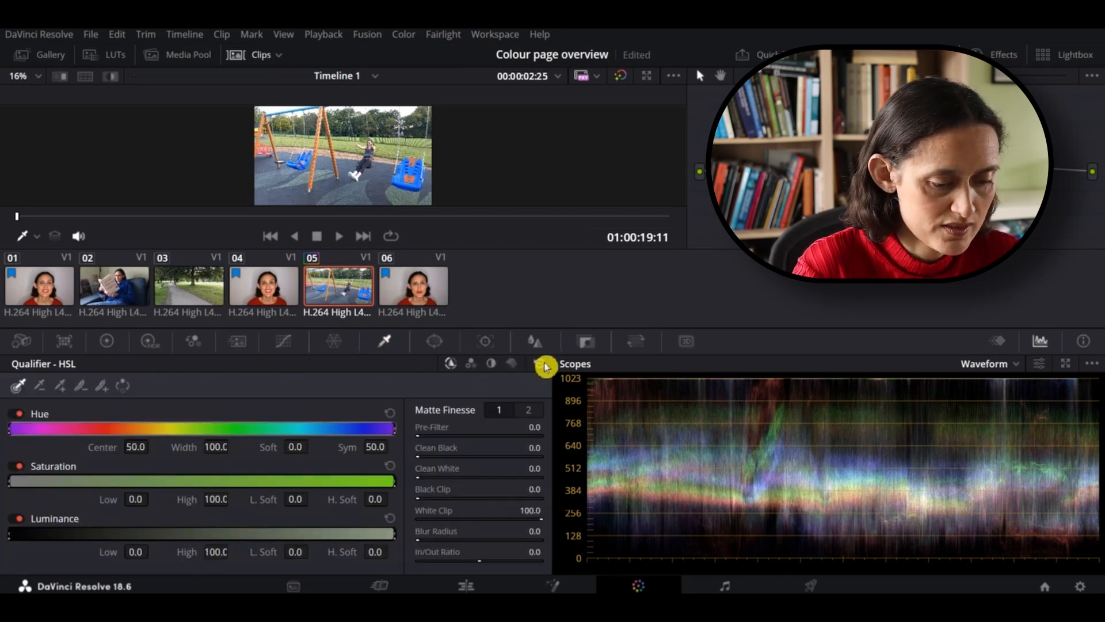
click(436, 343)
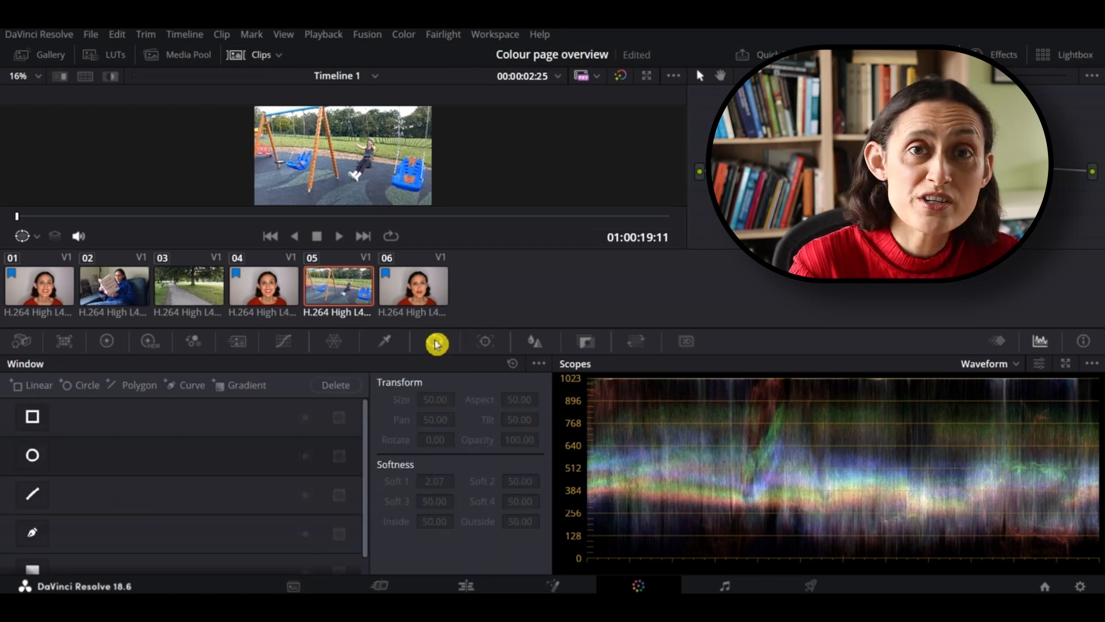
click(41, 423)
drag(343, 156, 366, 162)
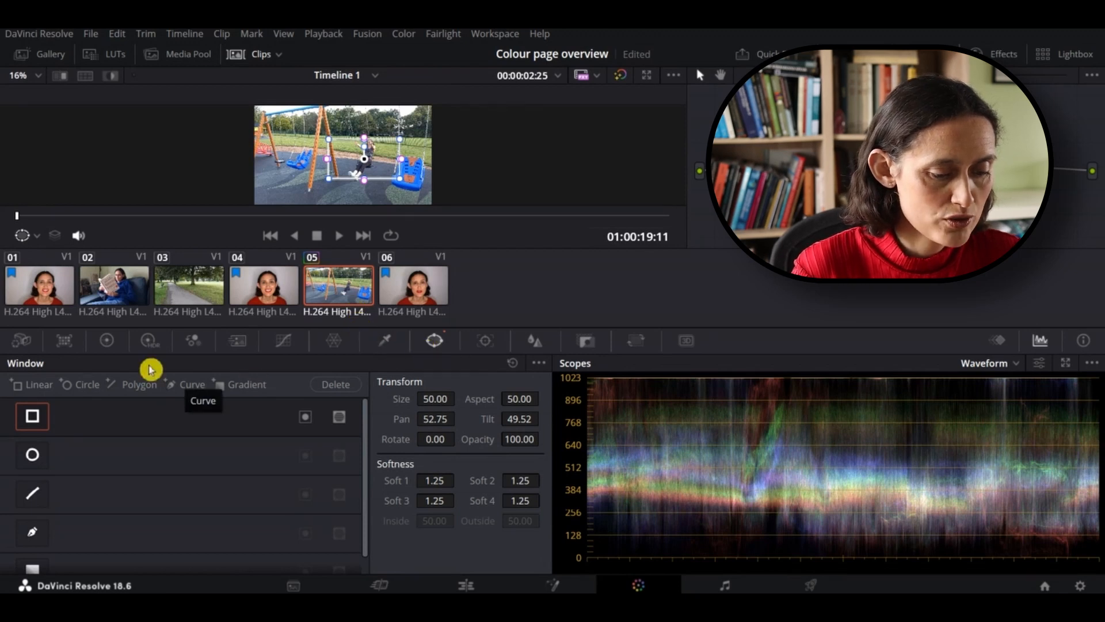
Lower the primary Offset wheel to about -21.60 to darken the area inside the window
click(111, 343)
drag(498, 539, 641, 542)
mouse_move(527, 538)
mouse_down()
mouse_move(500, 537)
mouse_move(510, 536)
mouse_up()
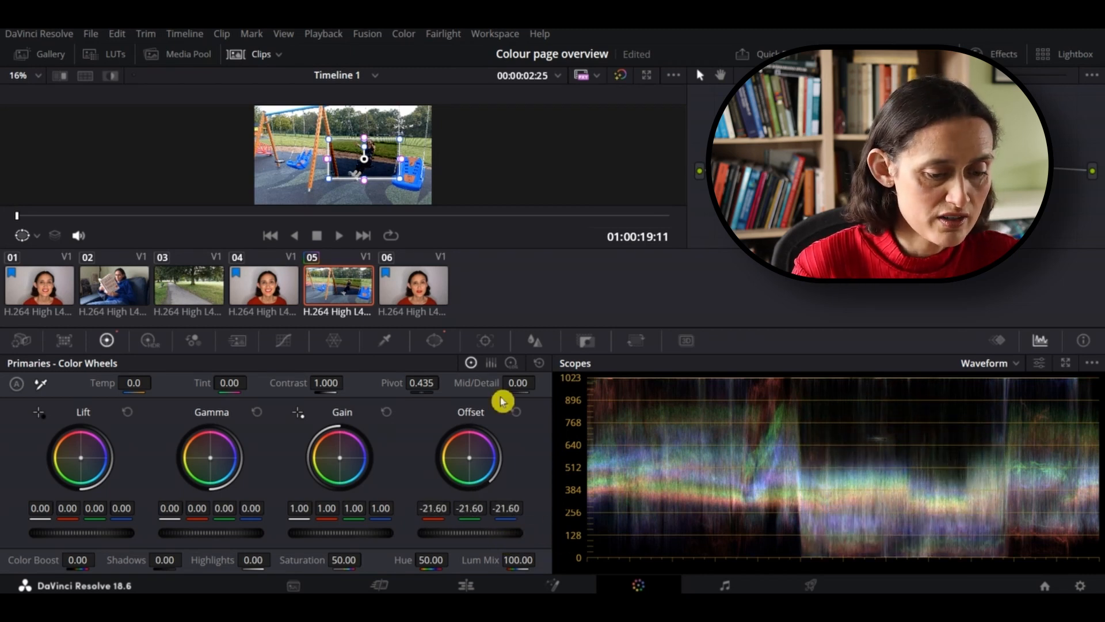
Invert the linear window and reset the primary Offset wheel
click(435, 340)
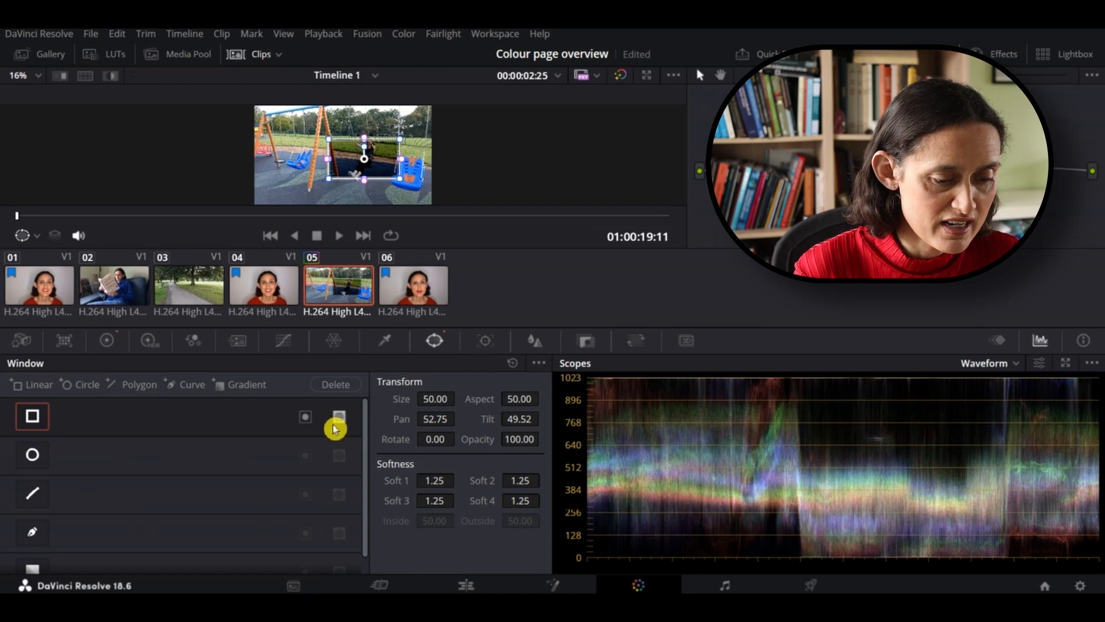
click(307, 418)
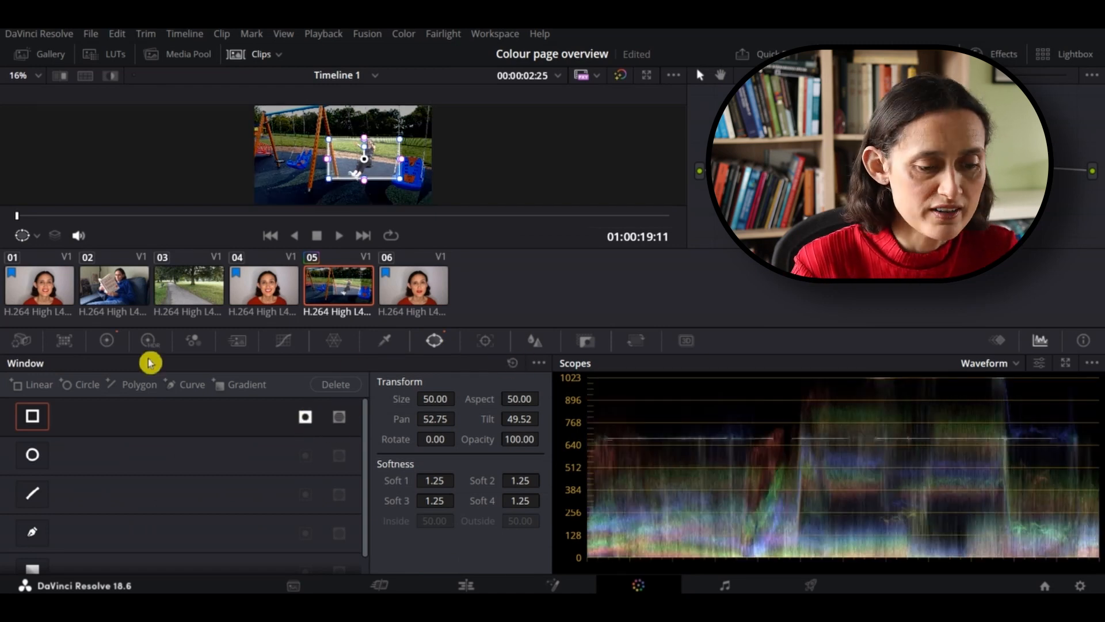
click(108, 342)
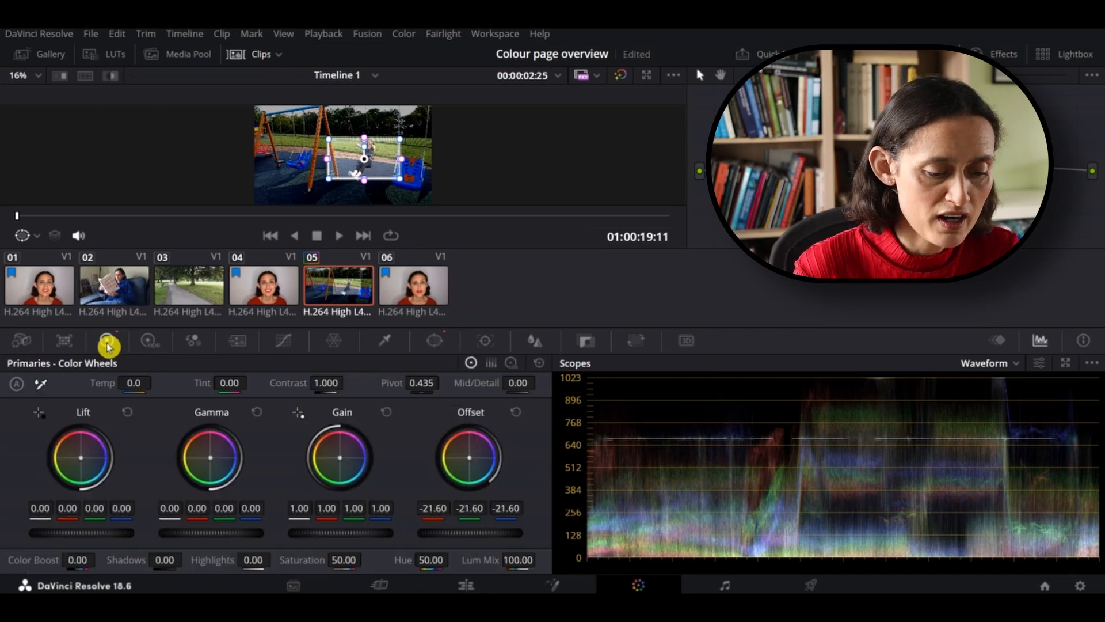
click(521, 413)
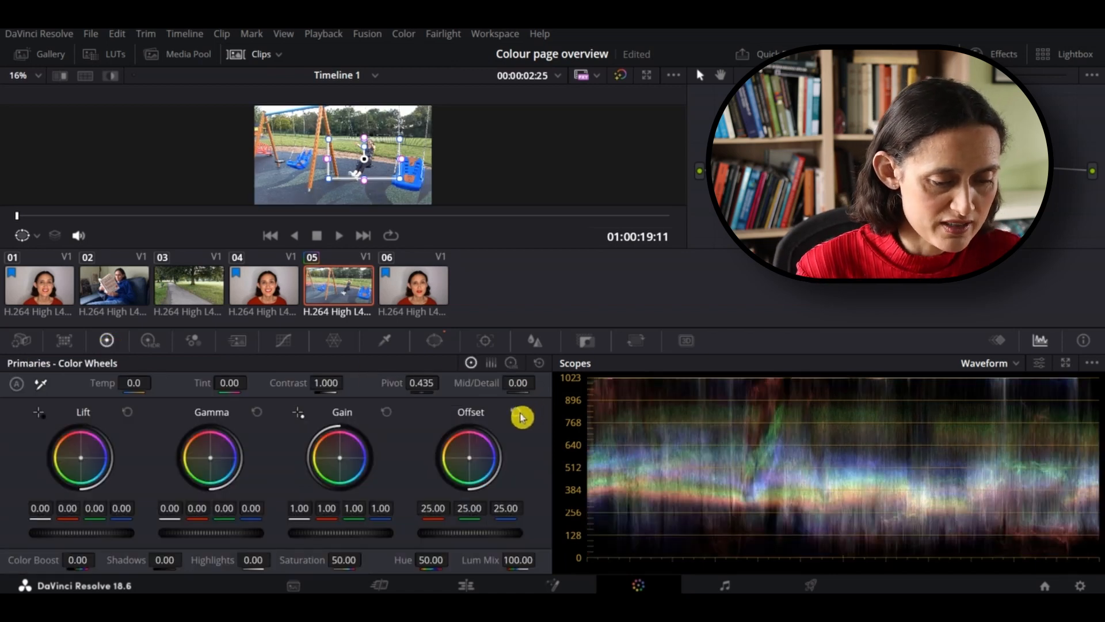
Show the window tracker and try raising the linked Blur radius to 0.56, resetting the blur
click(494, 342)
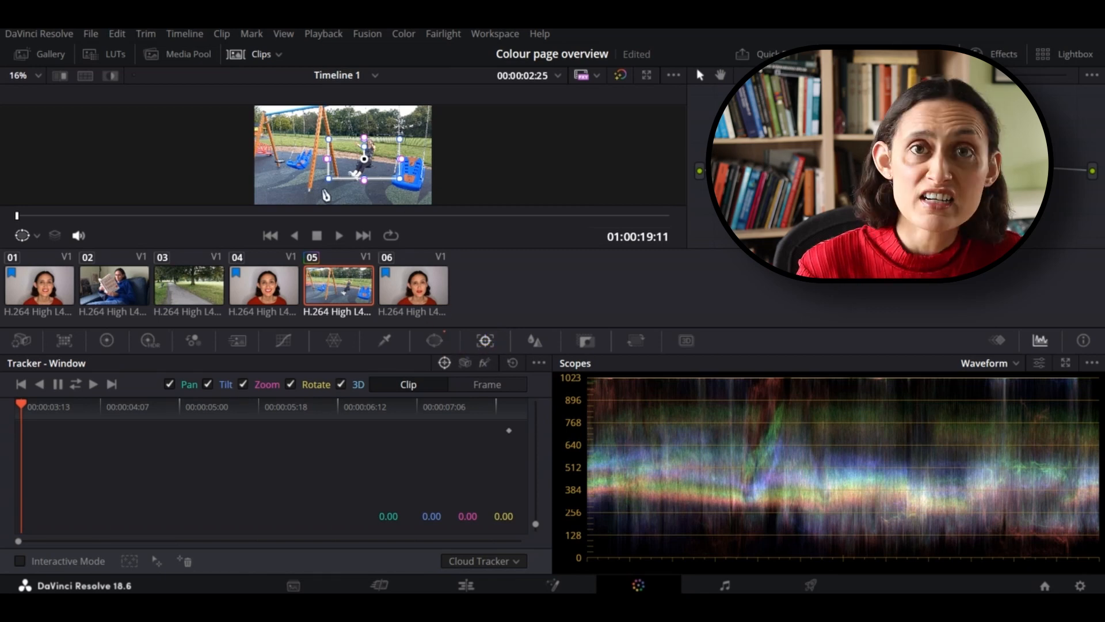
click(537, 346)
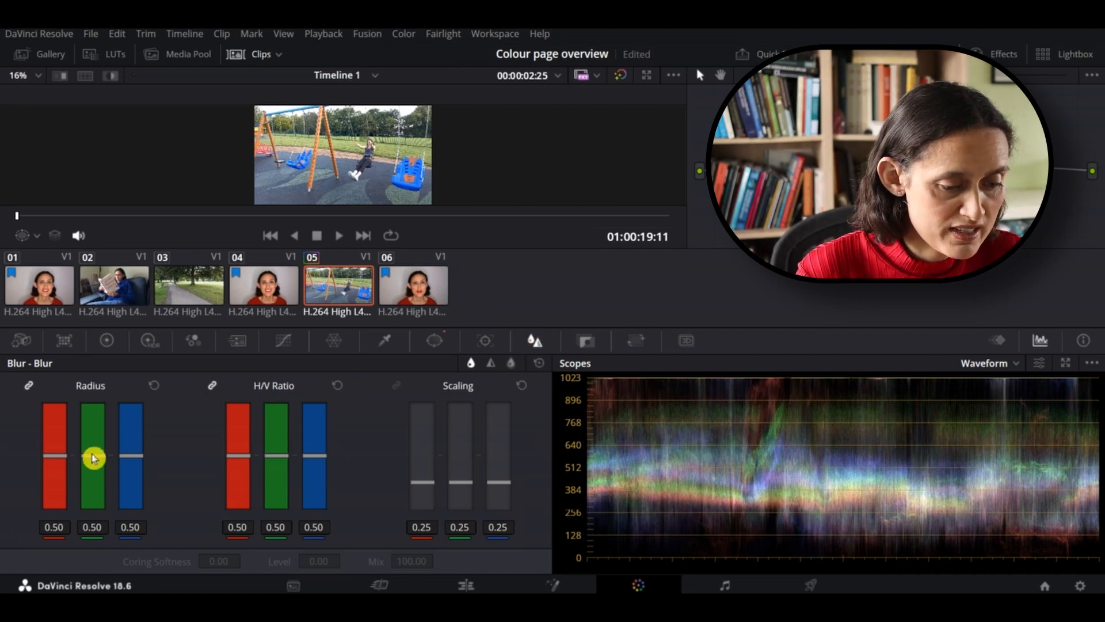
drag(93, 457, 131, 448)
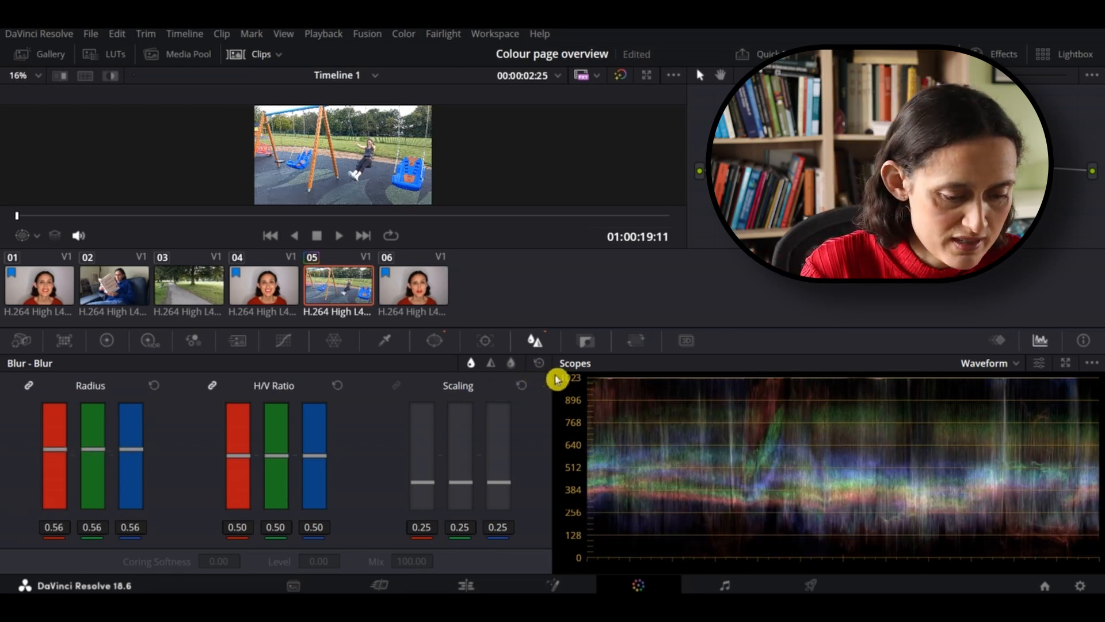
click(540, 365)
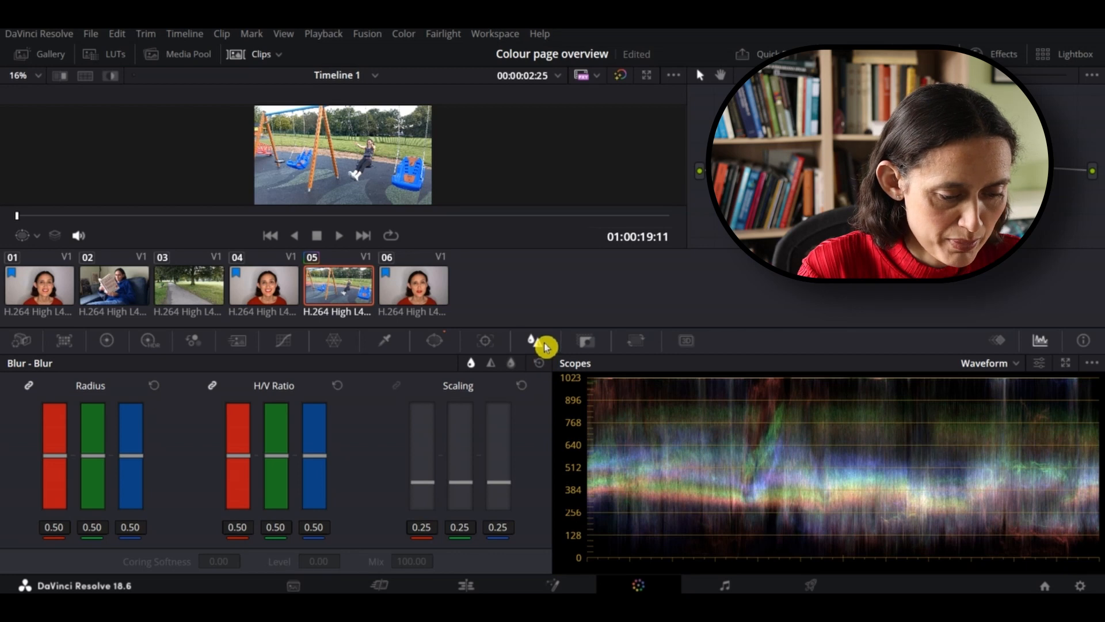
Review the node key with its window matte and the Input Sizing settings
click(590, 344)
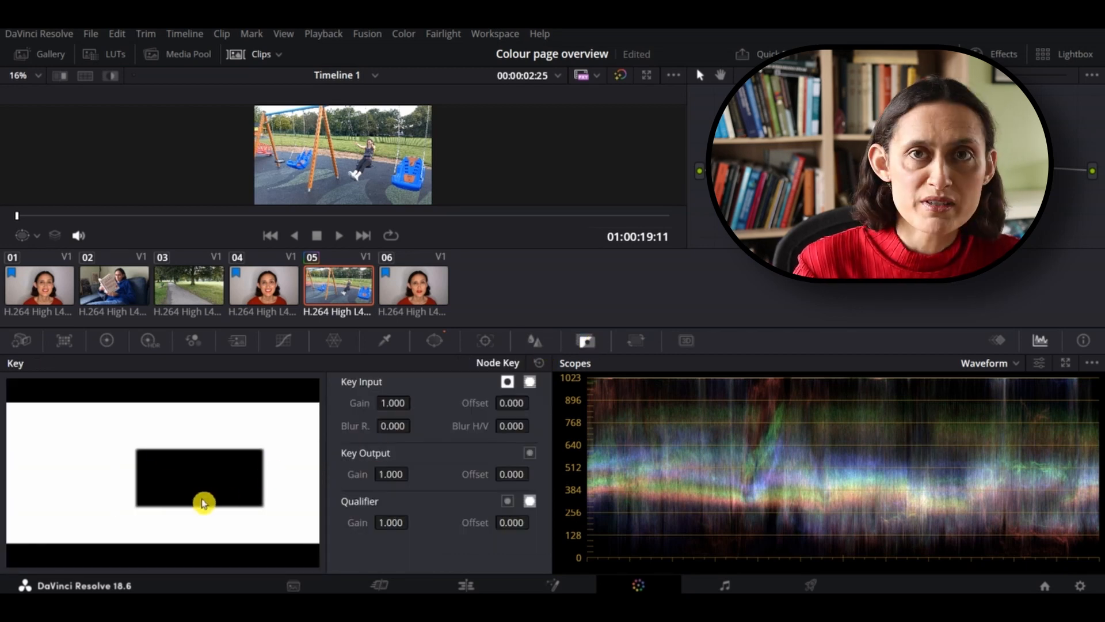
click(637, 342)
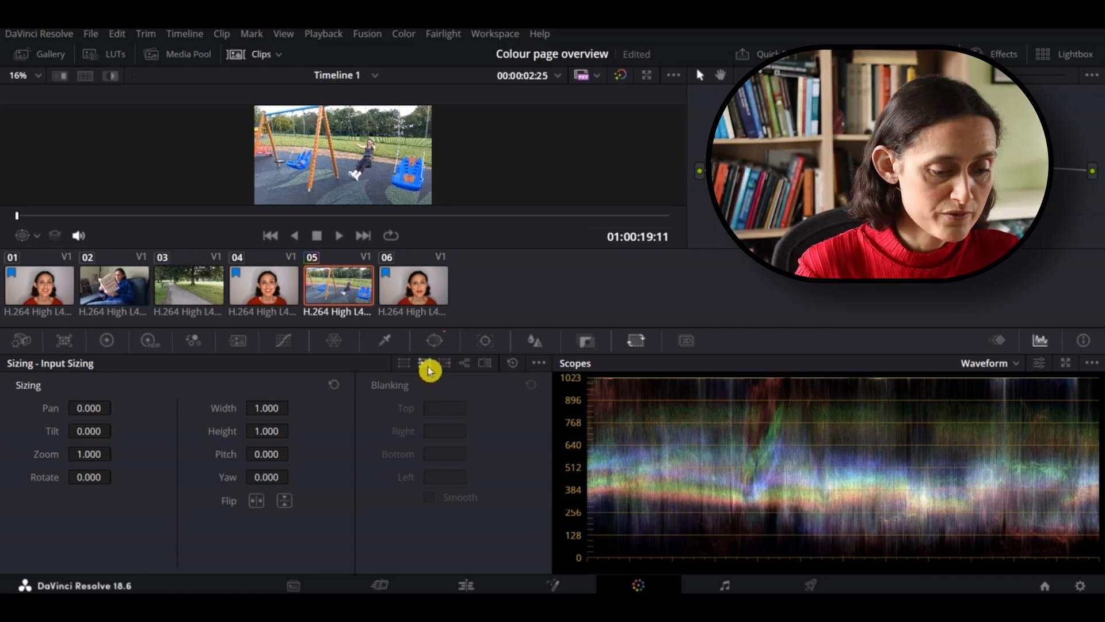
Try rotating the Output Sizing by 17, compare clips 06 and 05, and reset the sizing
click(445, 363)
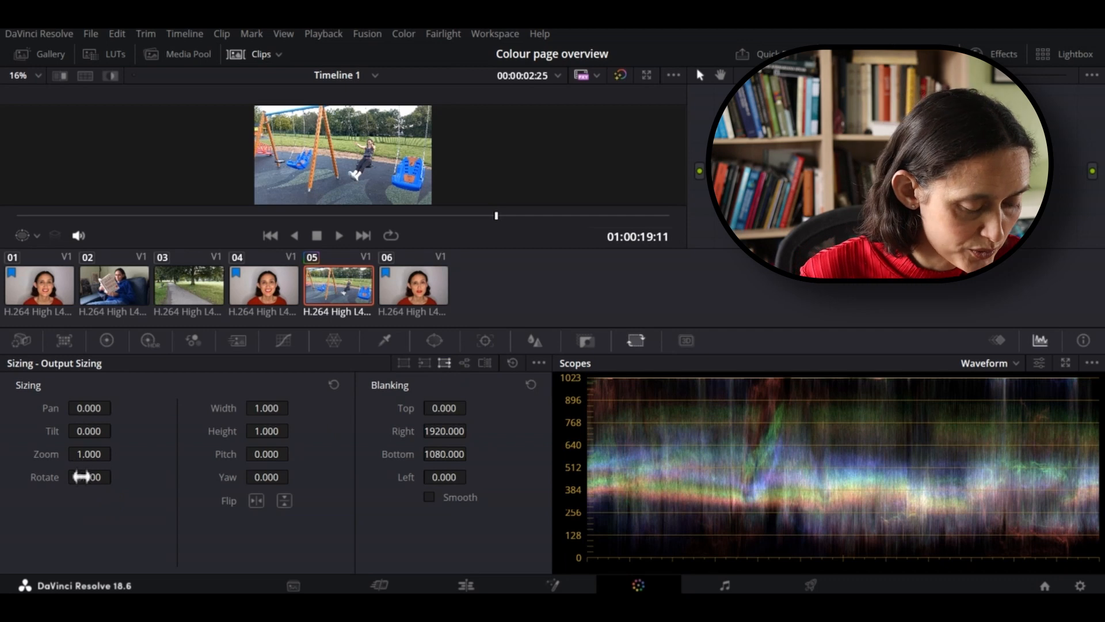
drag(81, 477, 85, 482)
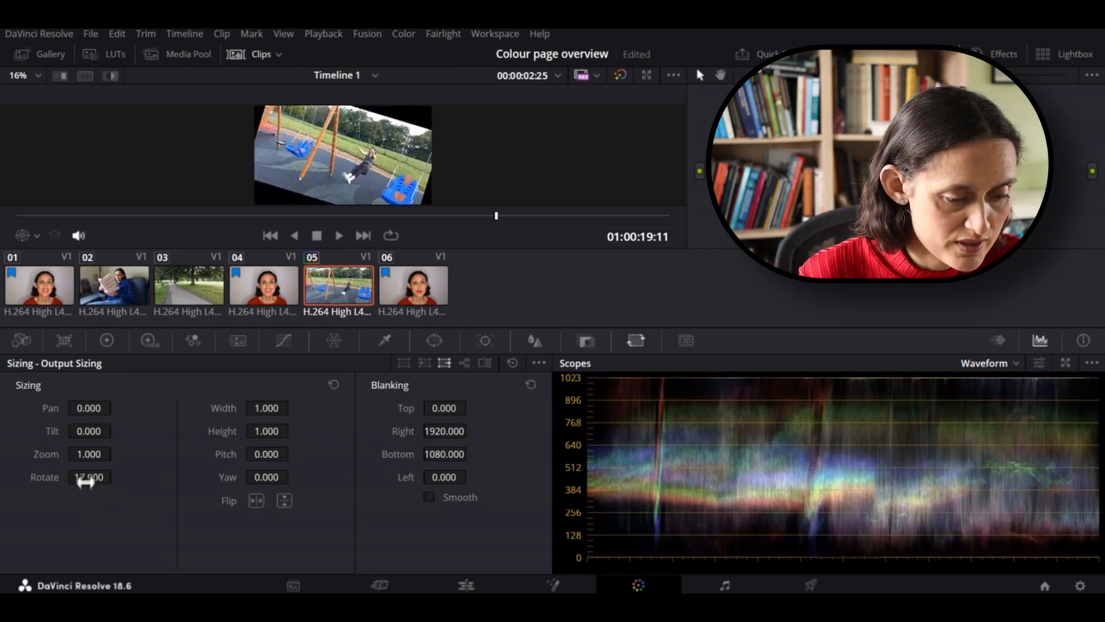
click(412, 294)
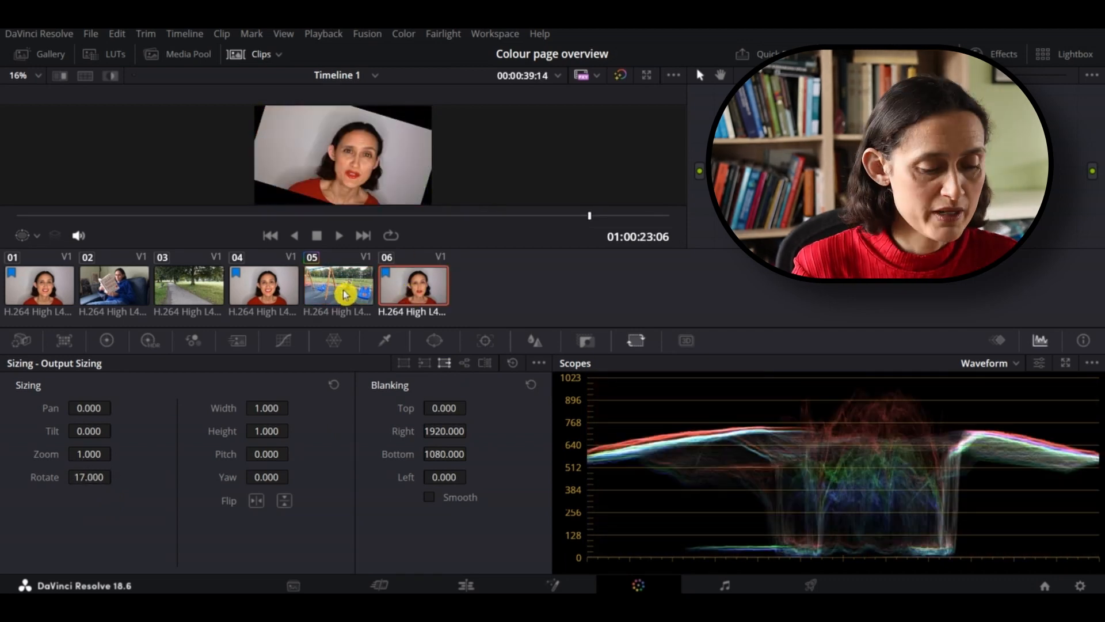
click(343, 294)
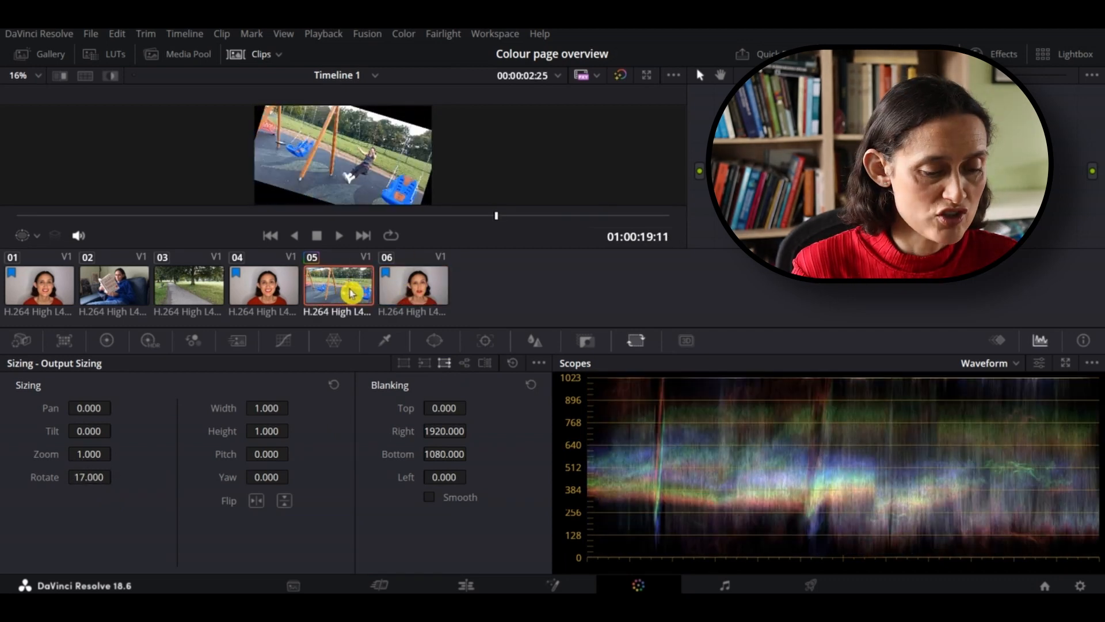
click(514, 365)
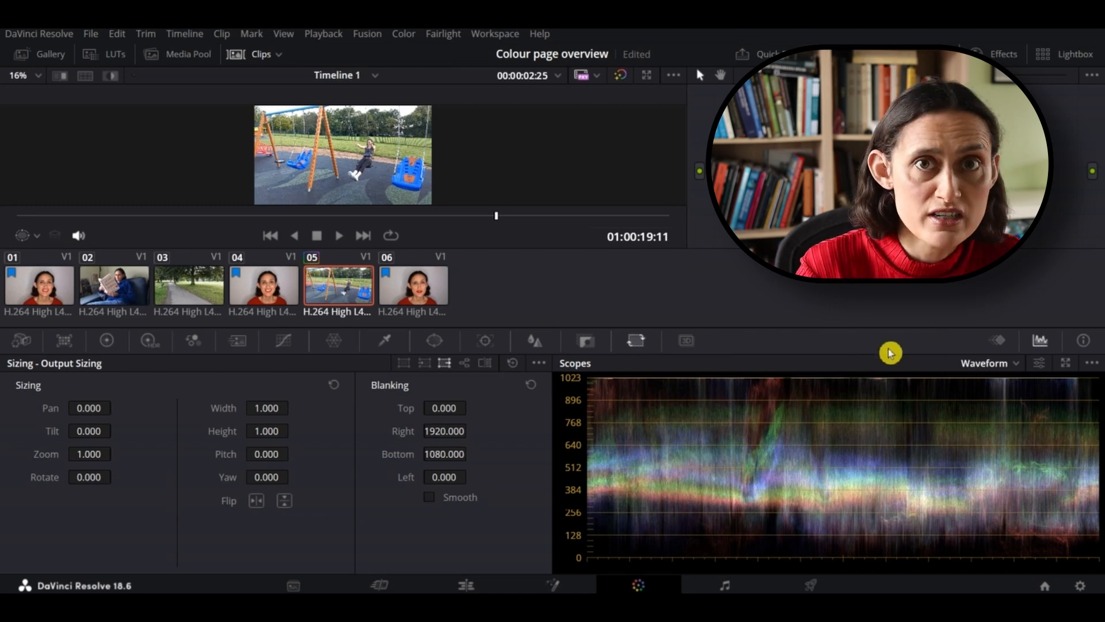
Examine the clip's keyframes and compare its Vectorscope, Histogram and CIE Chromaticity scopes, returning to the Waveform
click(1001, 344)
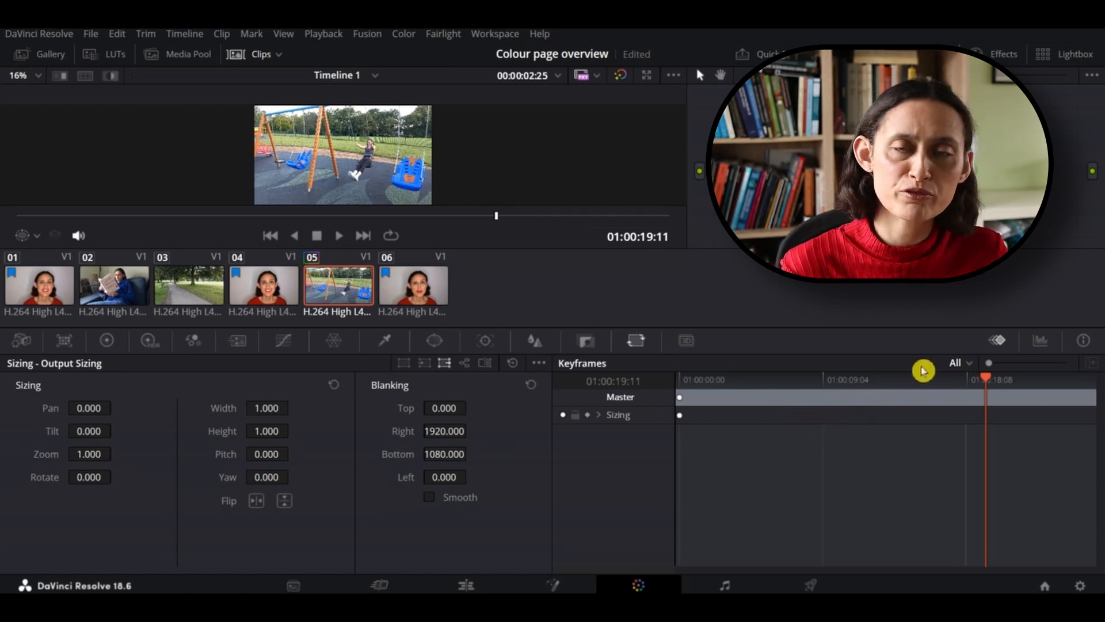
click(1042, 342)
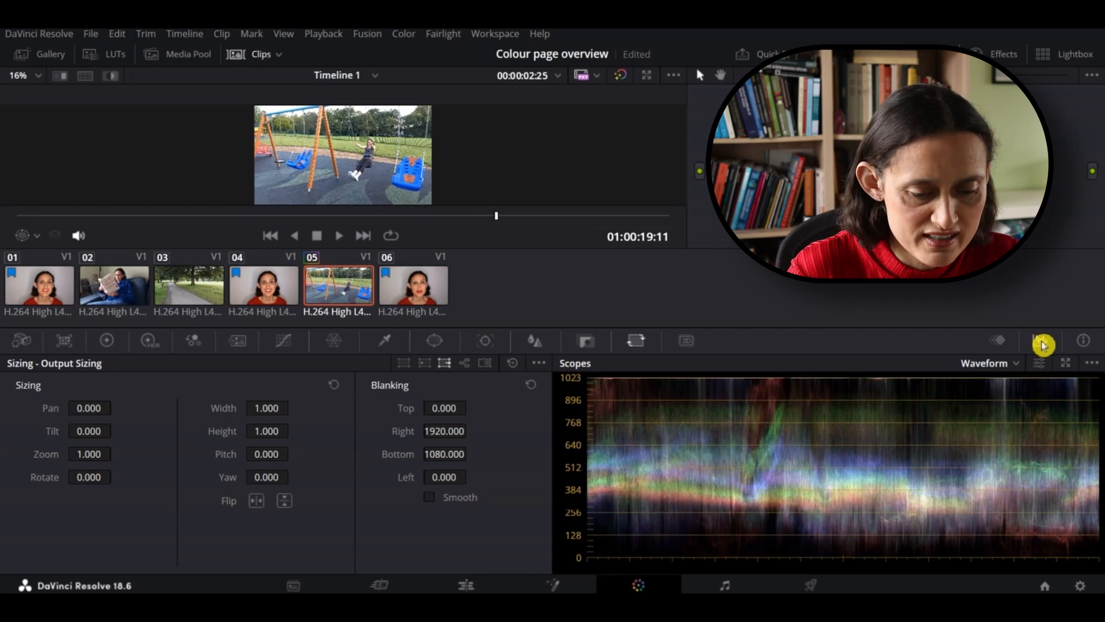
click(1016, 366)
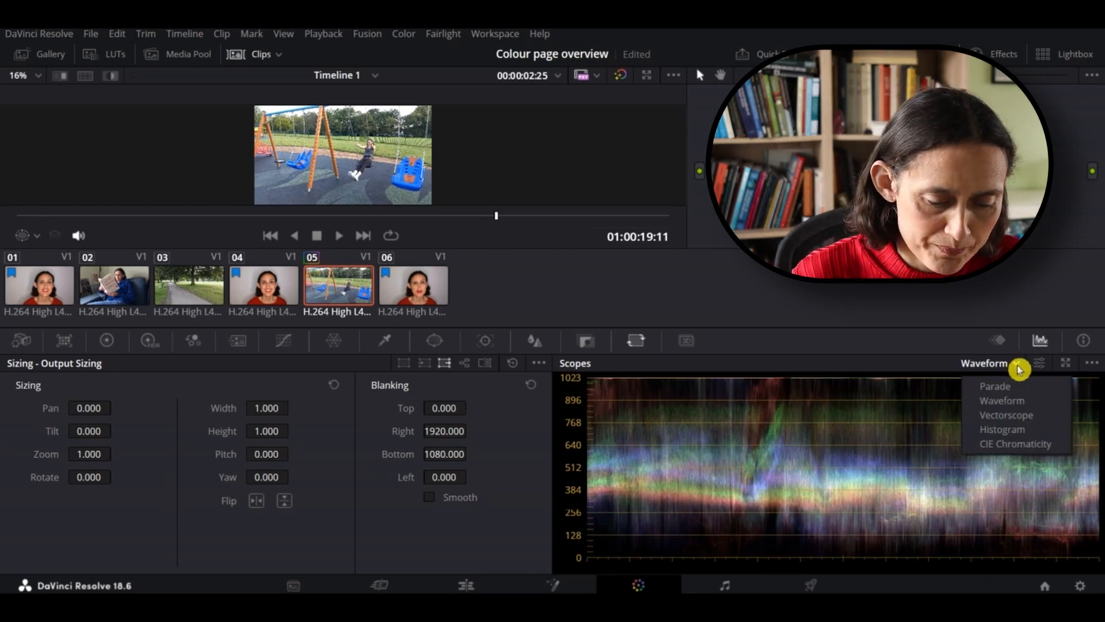
click(1023, 416)
click(1012, 363)
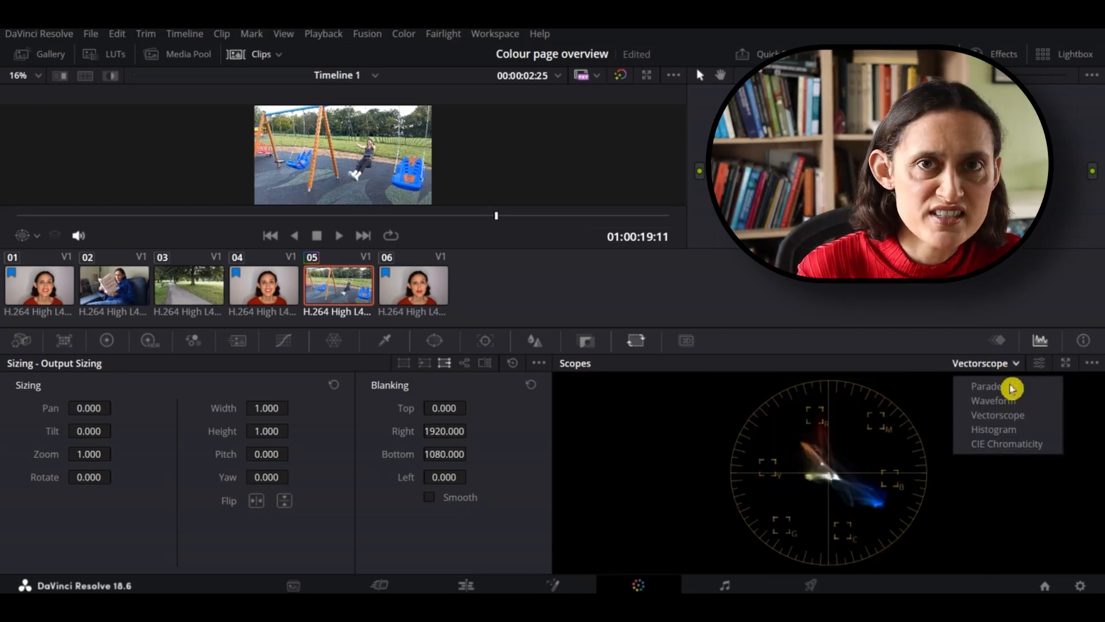
click(1011, 431)
click(1013, 364)
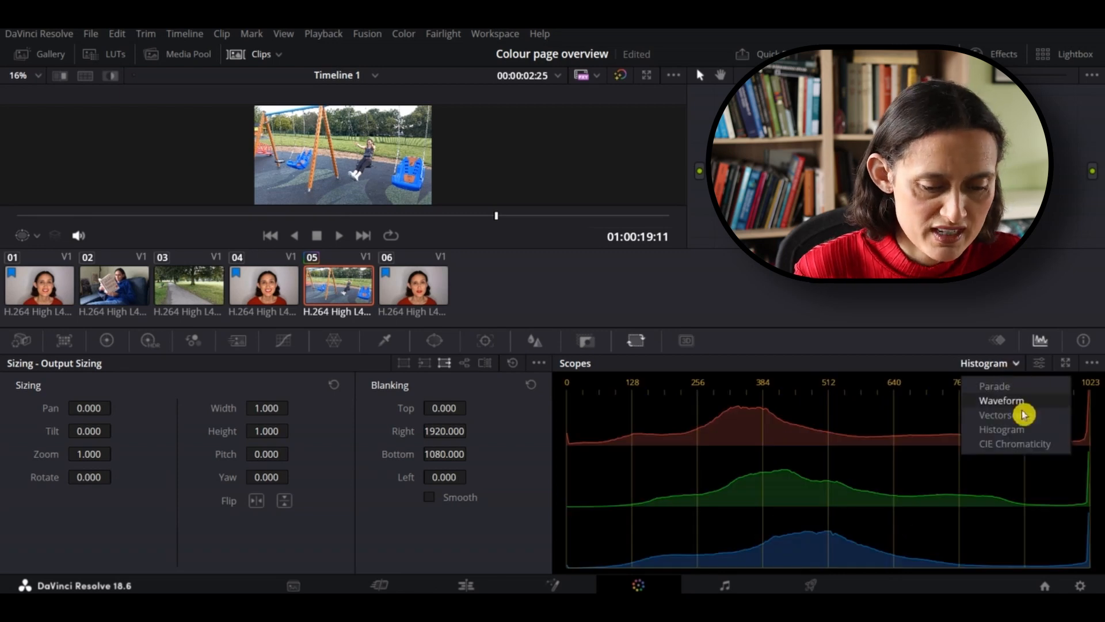
click(1014, 444)
click(1011, 366)
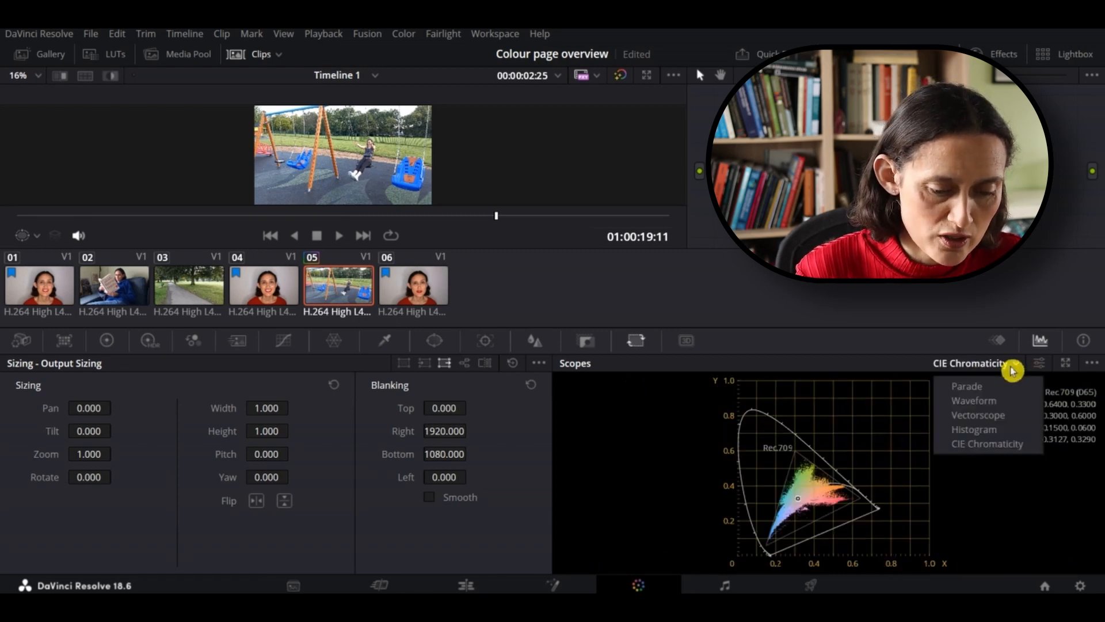
click(1005, 405)
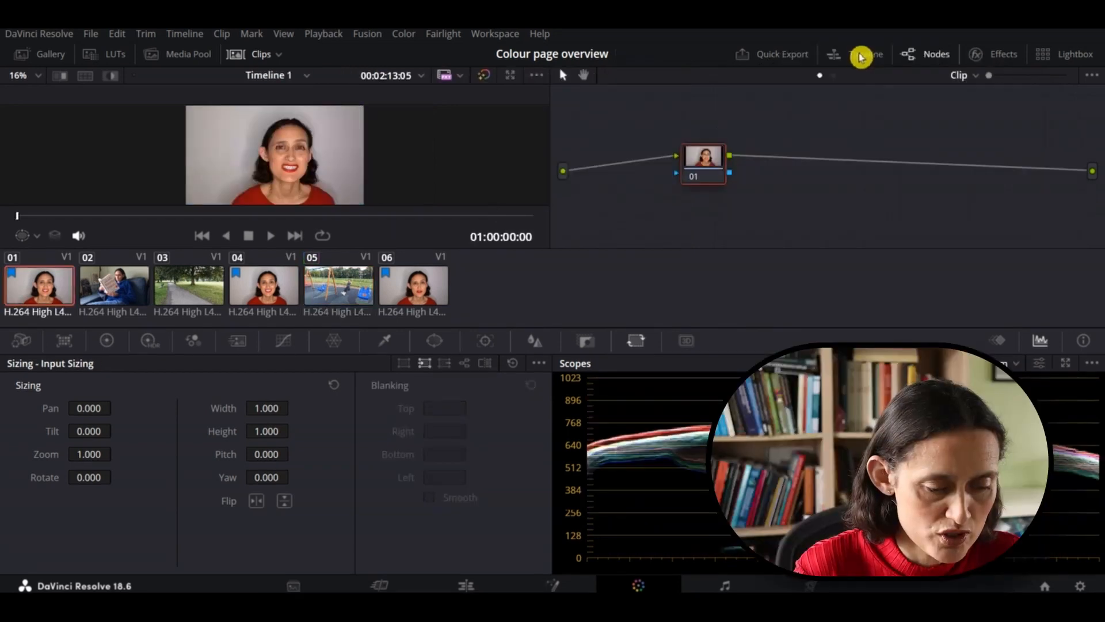
Show and hide the mini timeline, and hide the node graph before showing it again
click(861, 54)
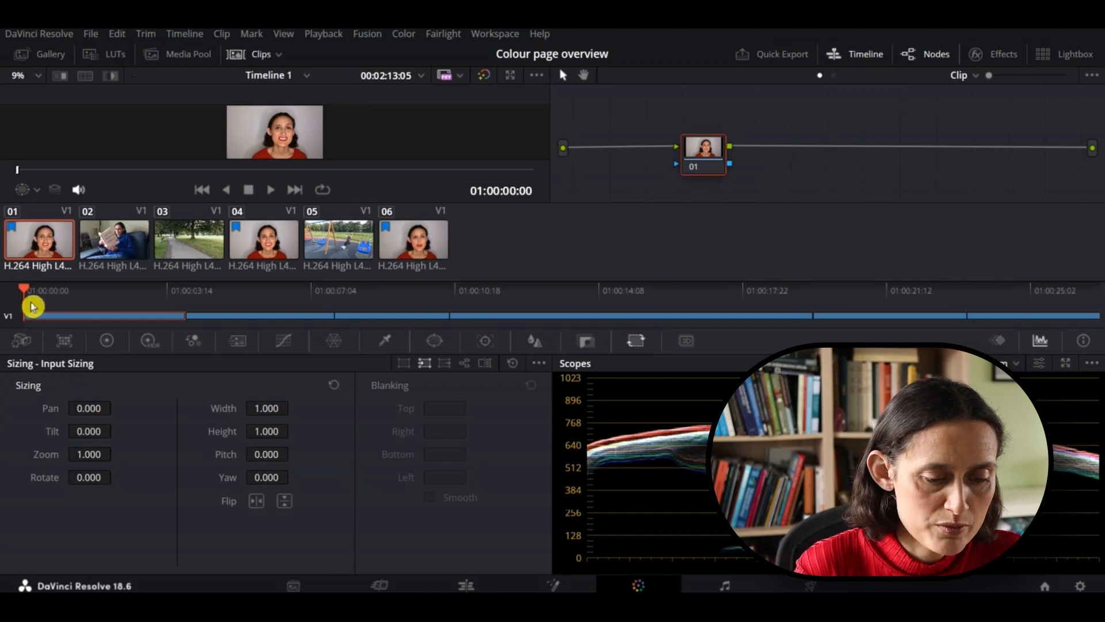
drag(33, 307, 20, 336)
click(872, 59)
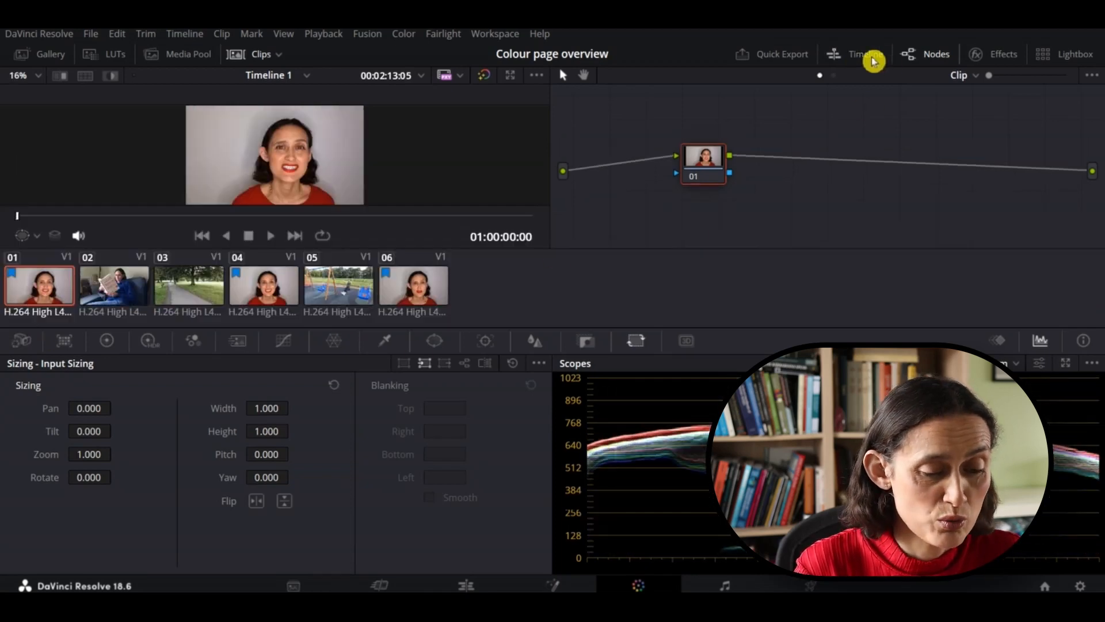
click(936, 55)
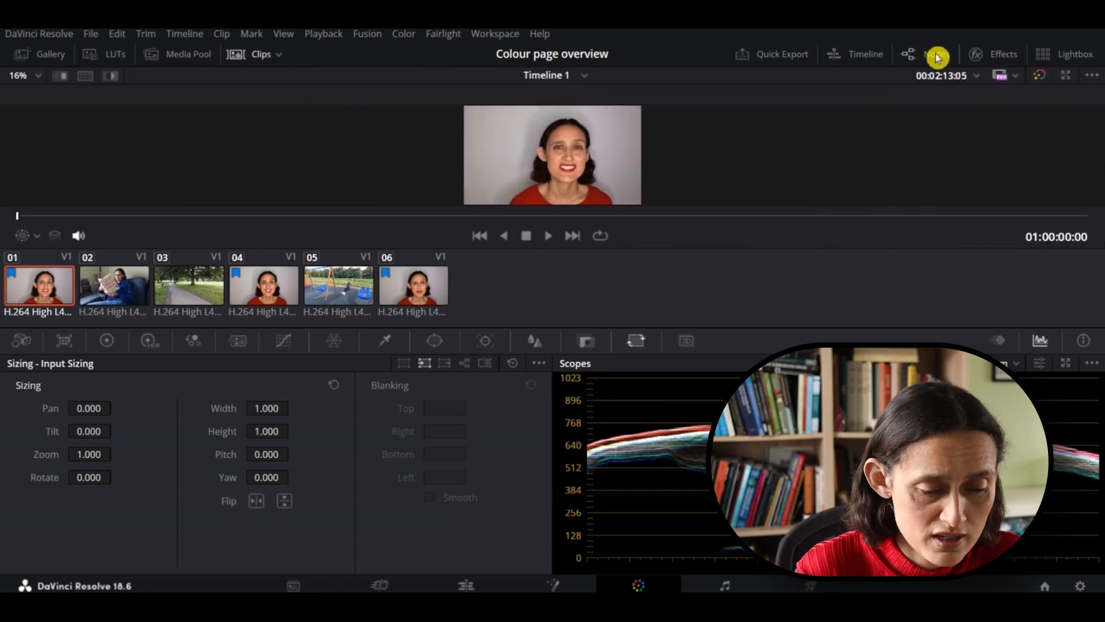
click(937, 57)
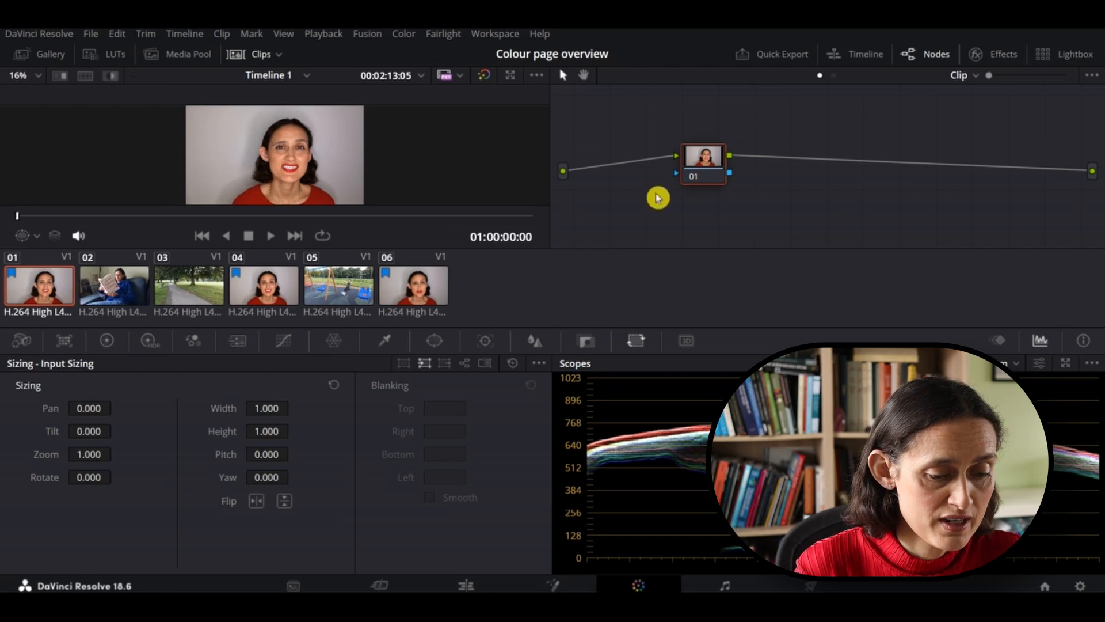
Raise the primary contrast of clip 01's node to 1.878
click(107, 340)
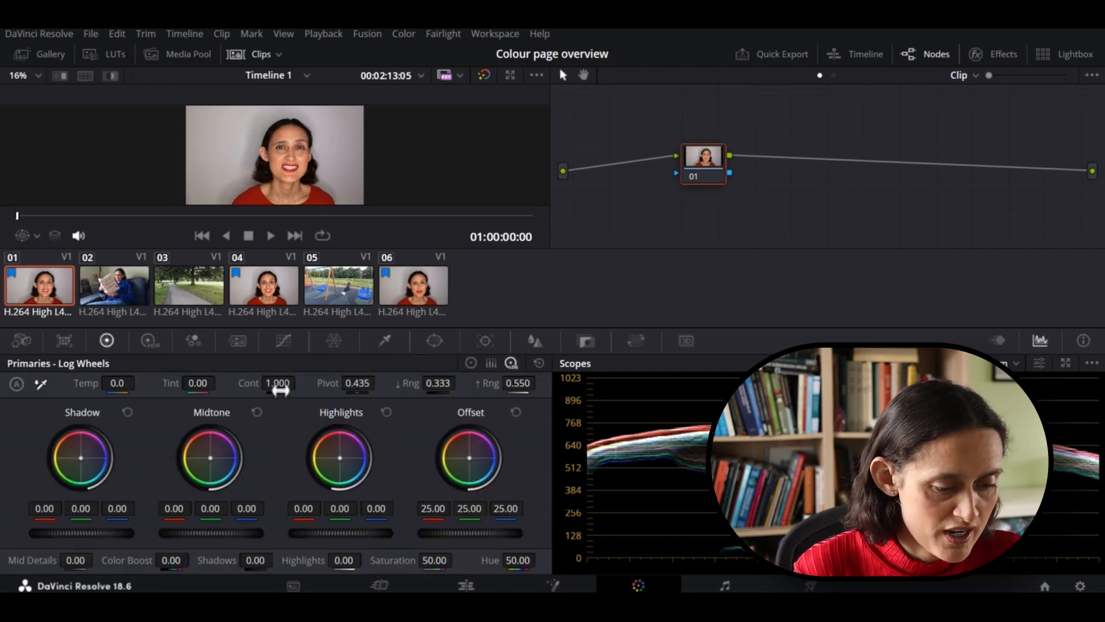
drag(280, 390, 381, 390)
drag(300, 383, 285, 383)
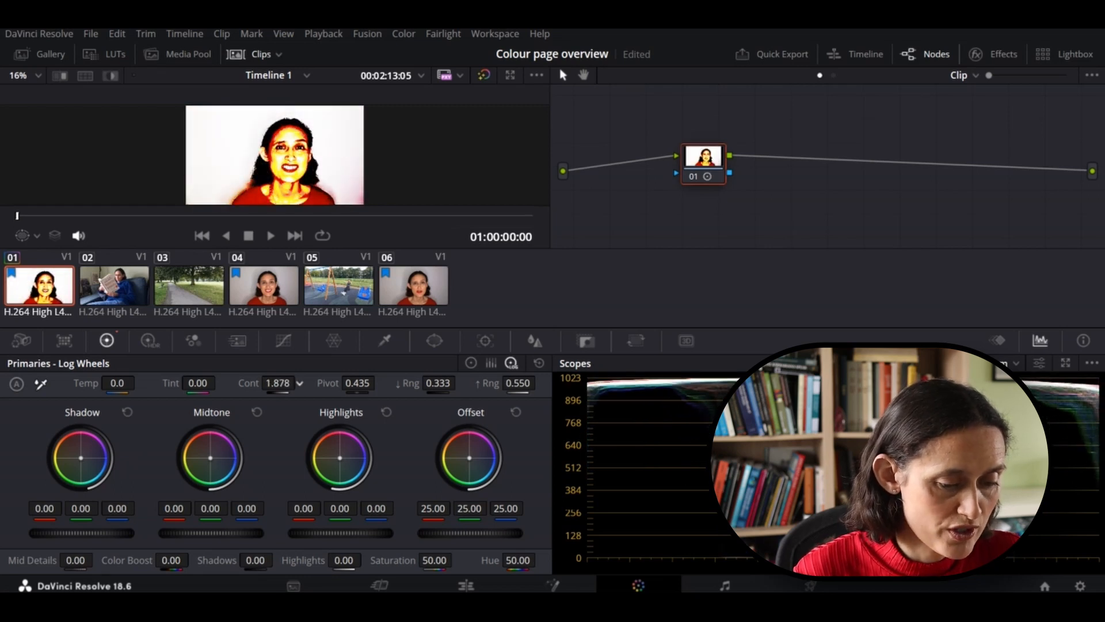
Label clip 01's first node "Contrast"
right_click(724, 160)
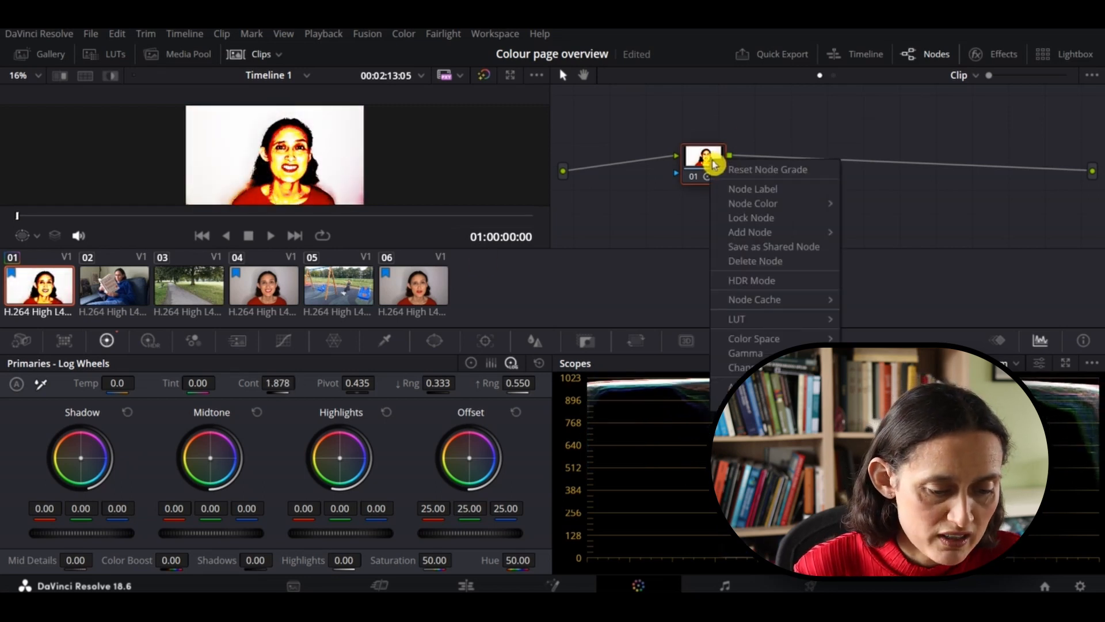
click(751, 188)
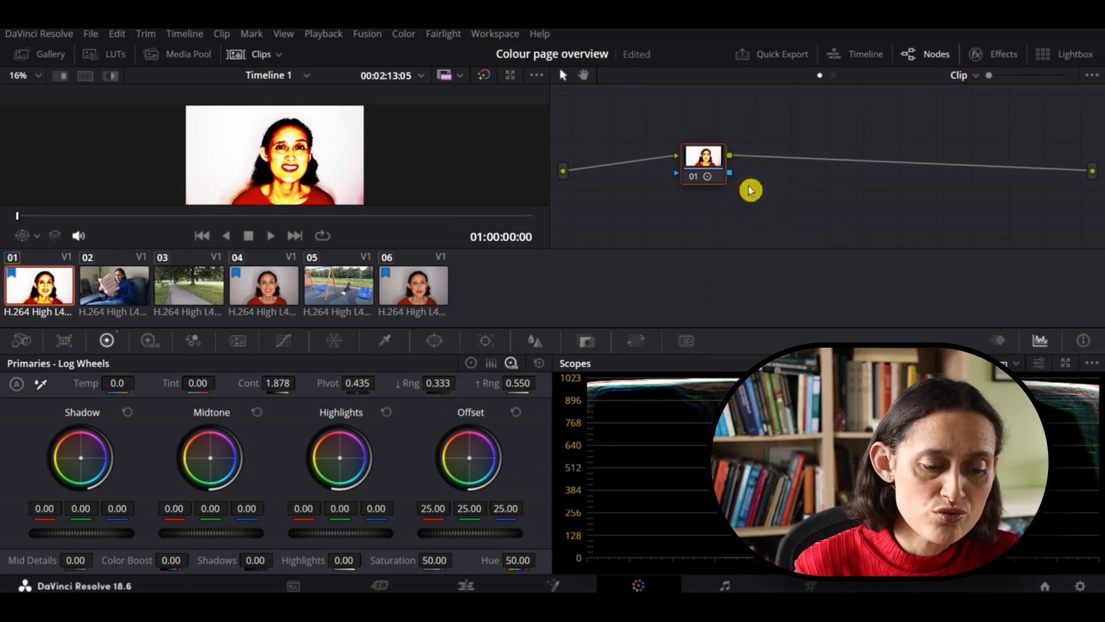
text(Coontrast)
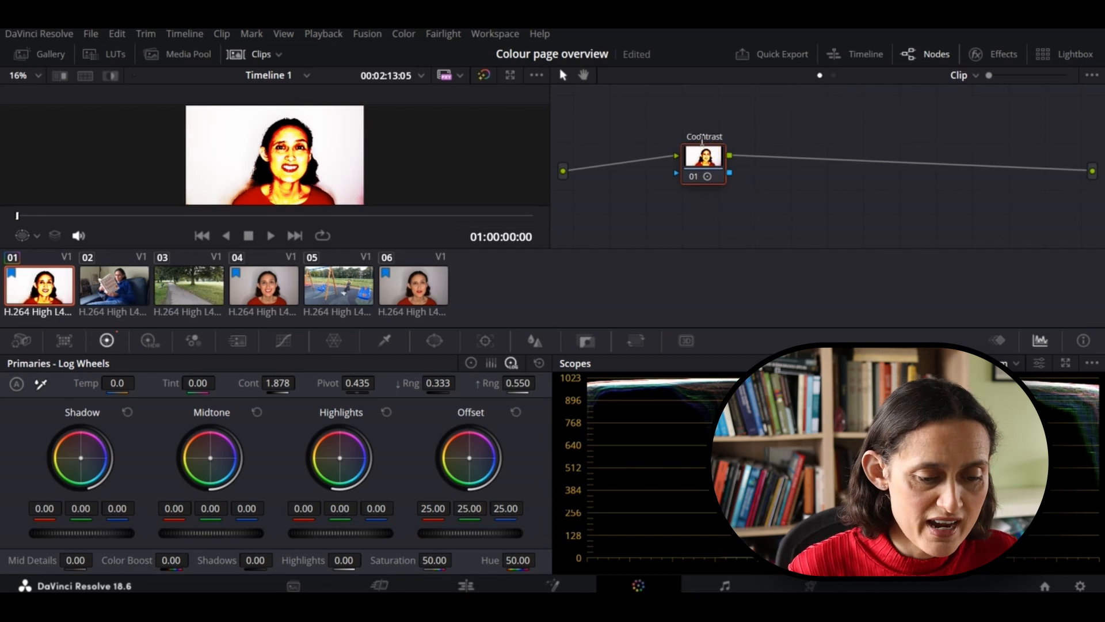
key(BackSpace)
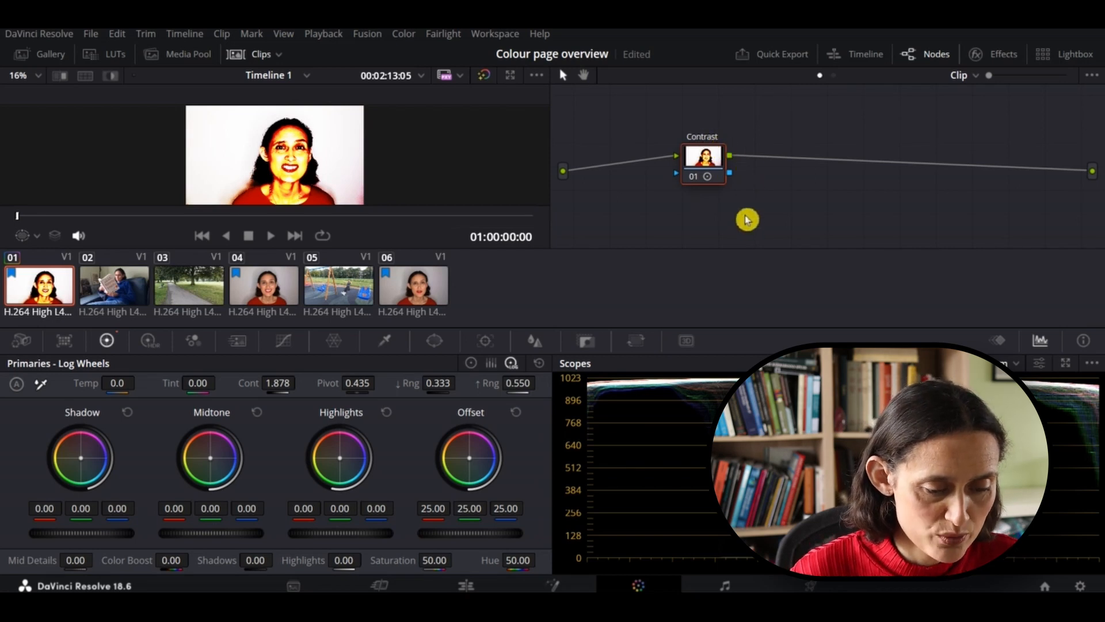
Add a serial node after the Contrast node and raise its green Offset to 110.04
right_click(709, 165)
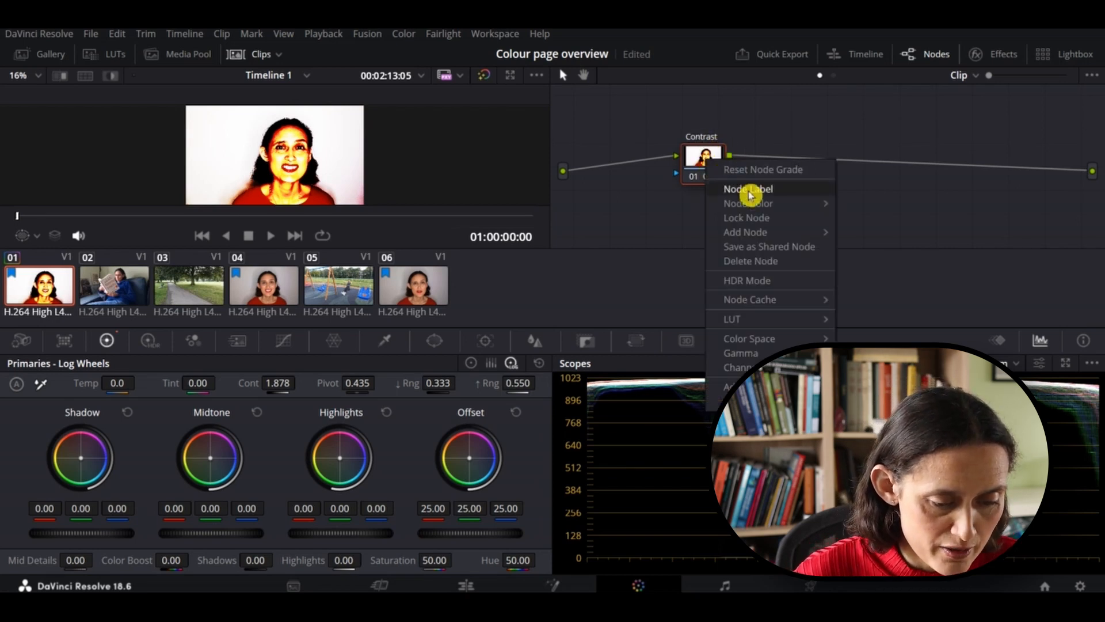
mouse_move(804, 240)
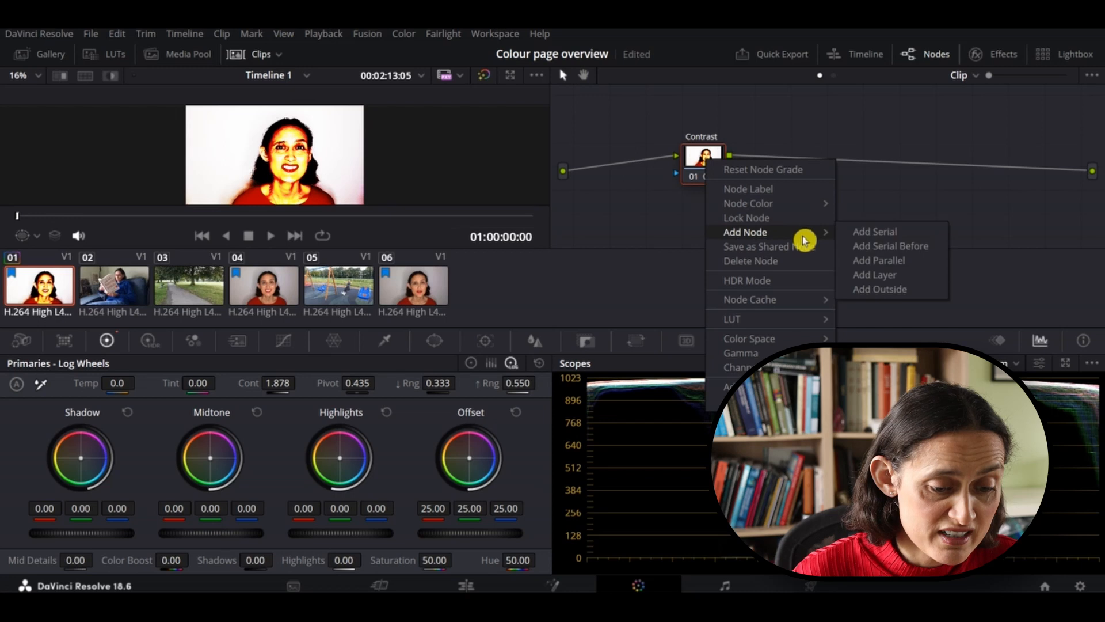
click(889, 233)
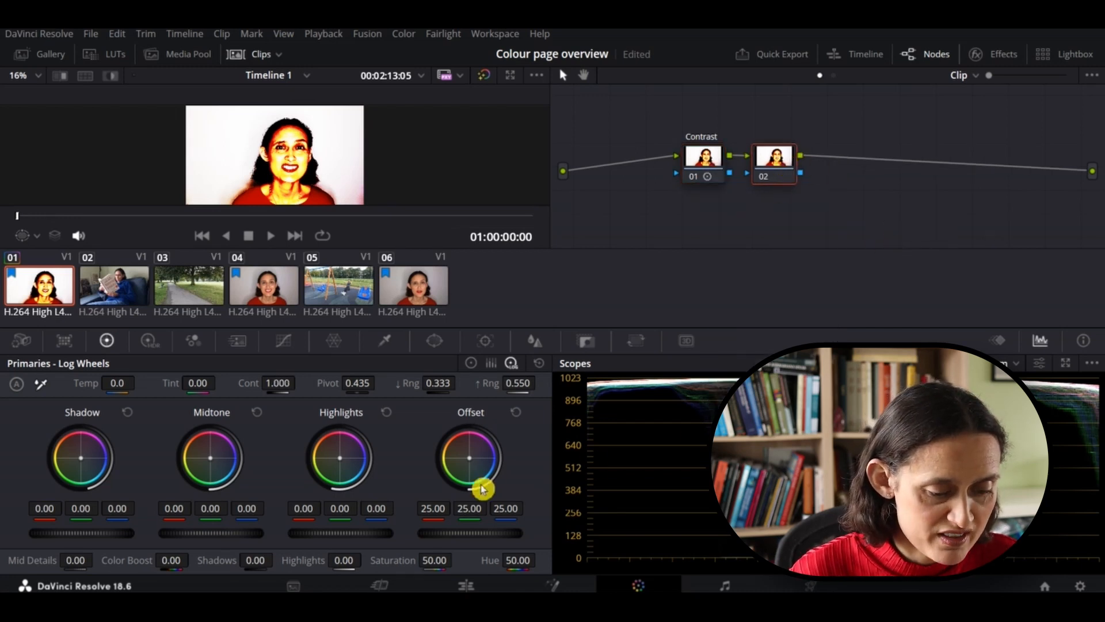
drag(469, 512, 705, 513)
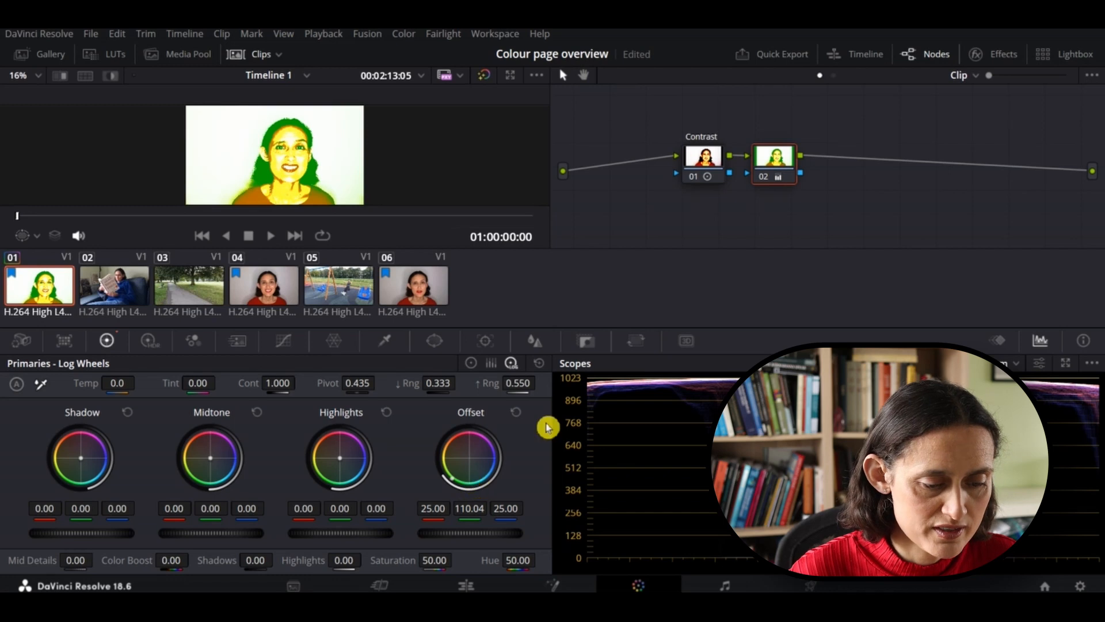
Label the second node "Colour- greed" and select the Contrast node
right_click(782, 169)
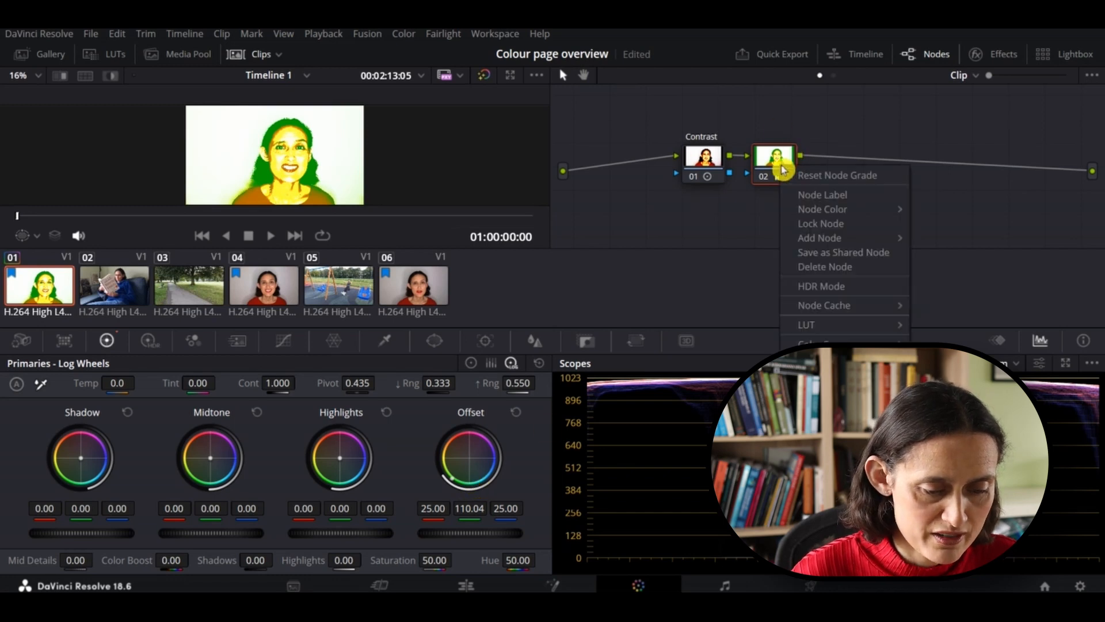
click(838, 195)
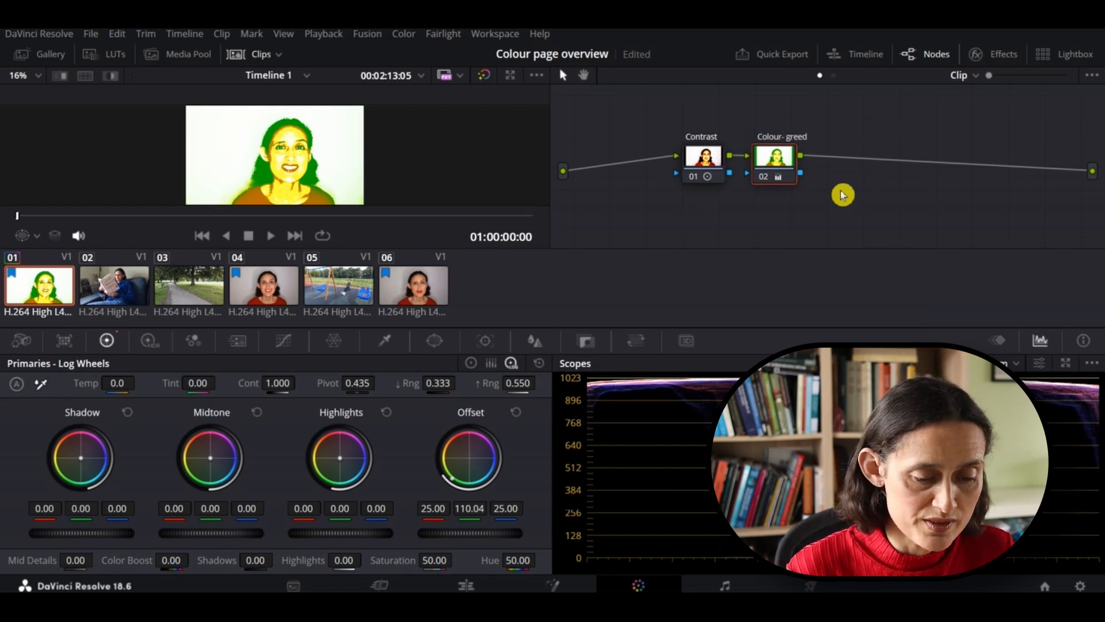
click(867, 218)
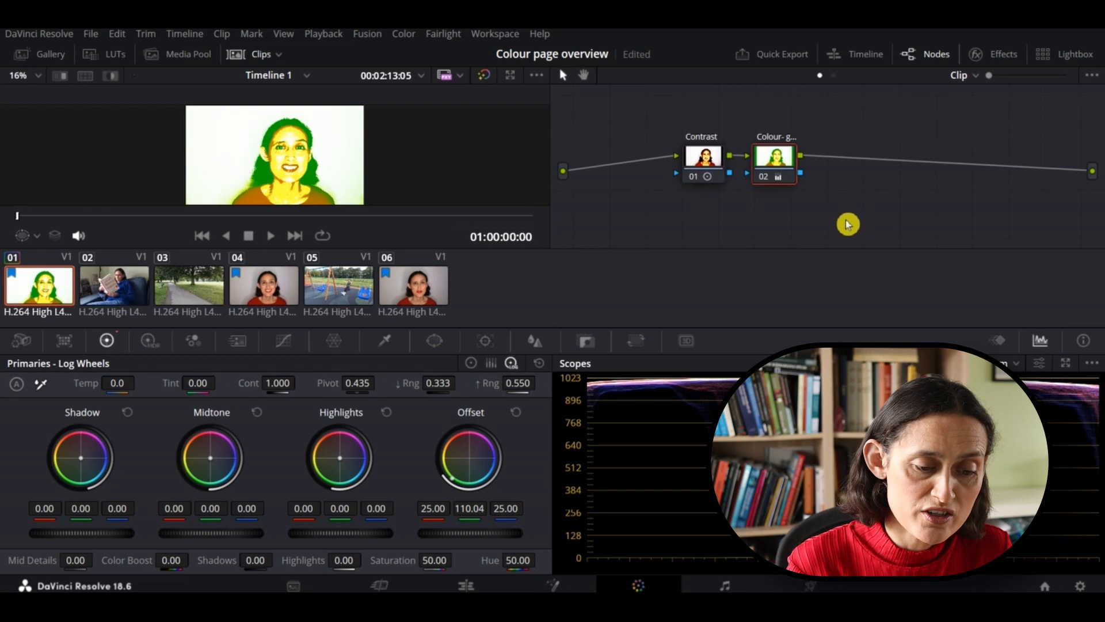
click(709, 167)
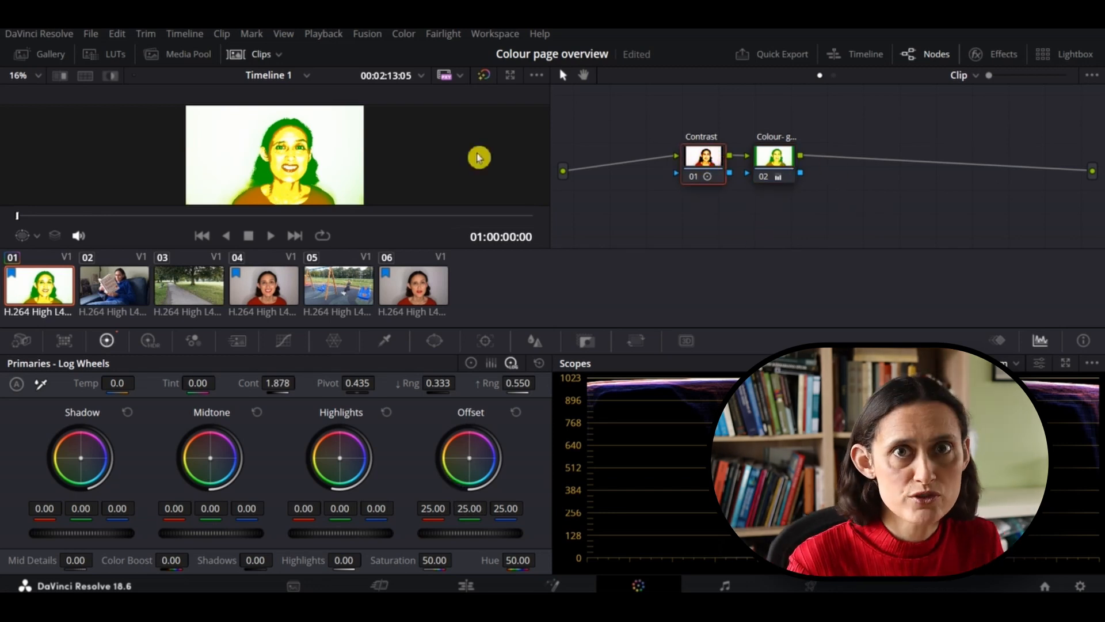
Compare clip 01 with gallery still 1.1.1 using horizontal and vertical wipes, and apply the still's grade to the clip
click(58, 63)
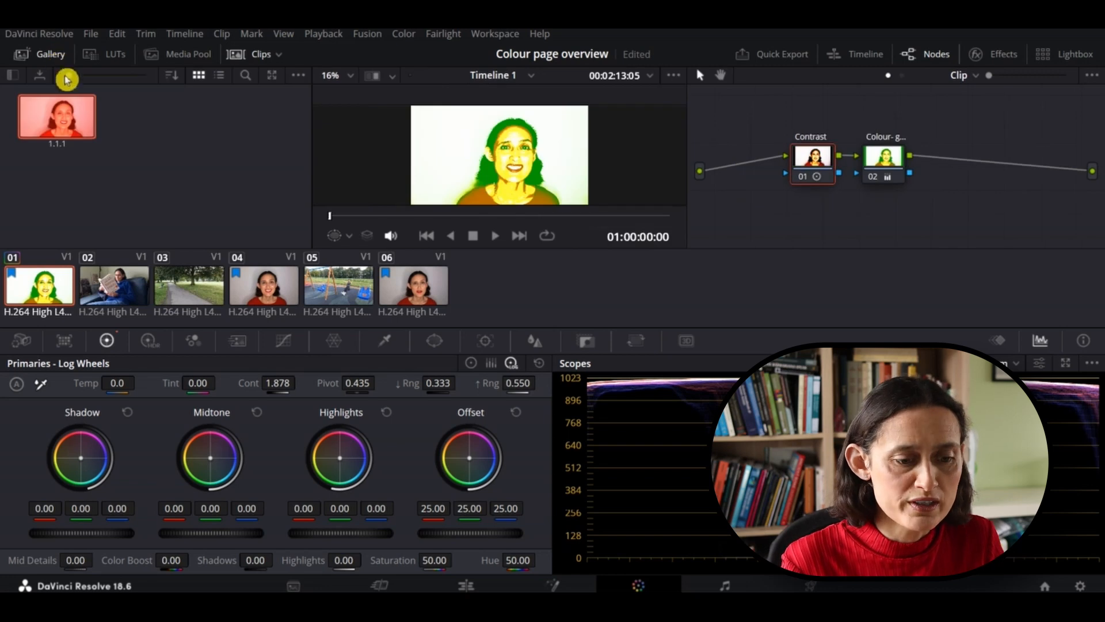
mouse_move(65, 113)
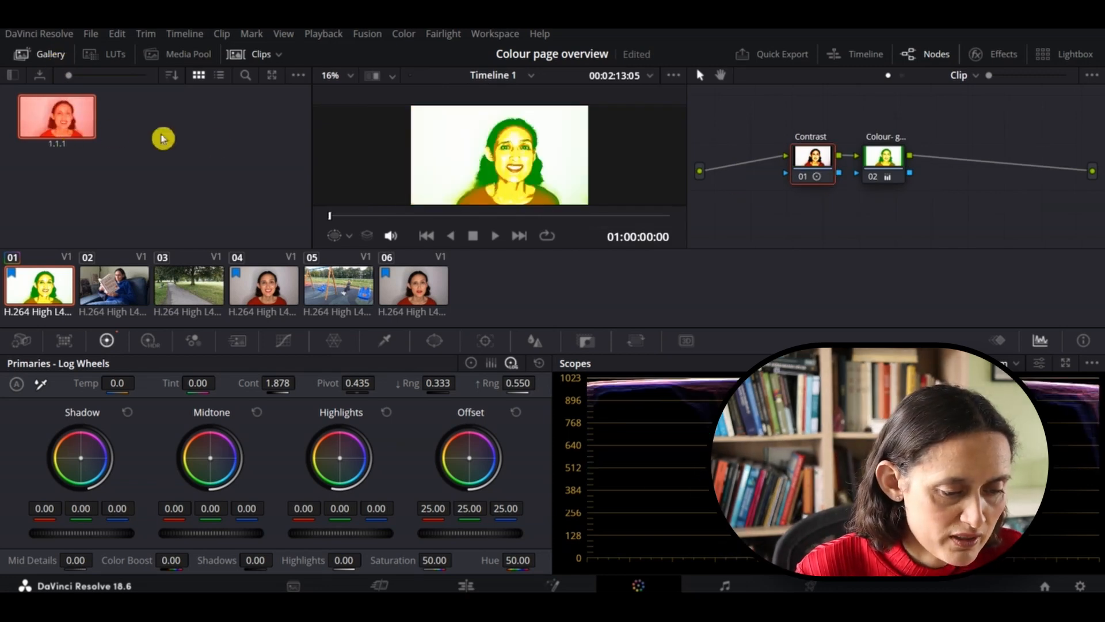
double_click(65, 125)
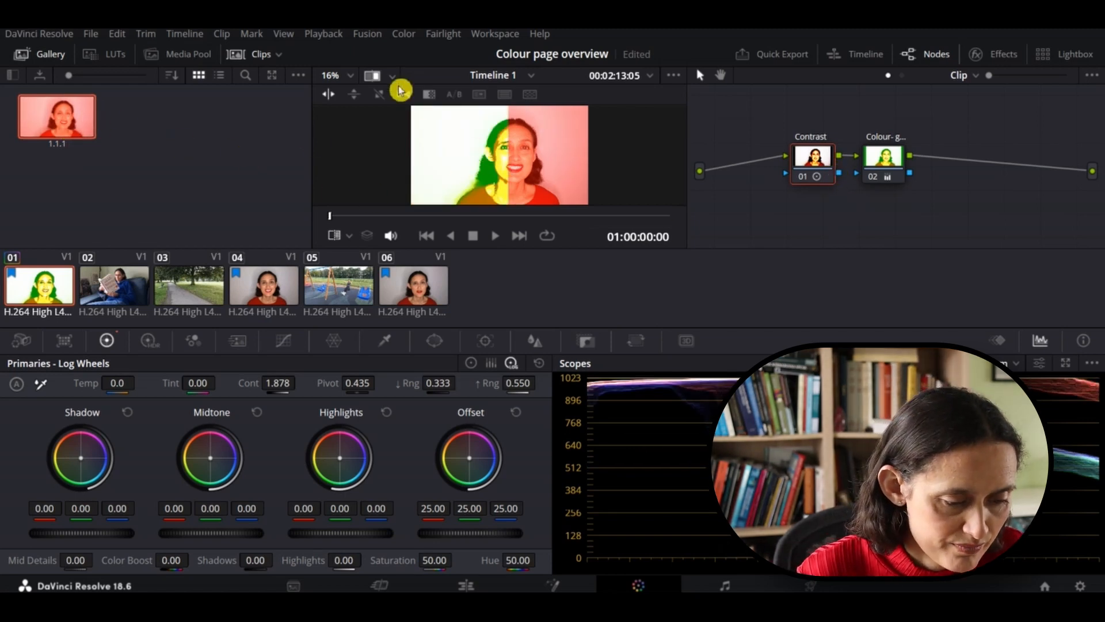
click(374, 77)
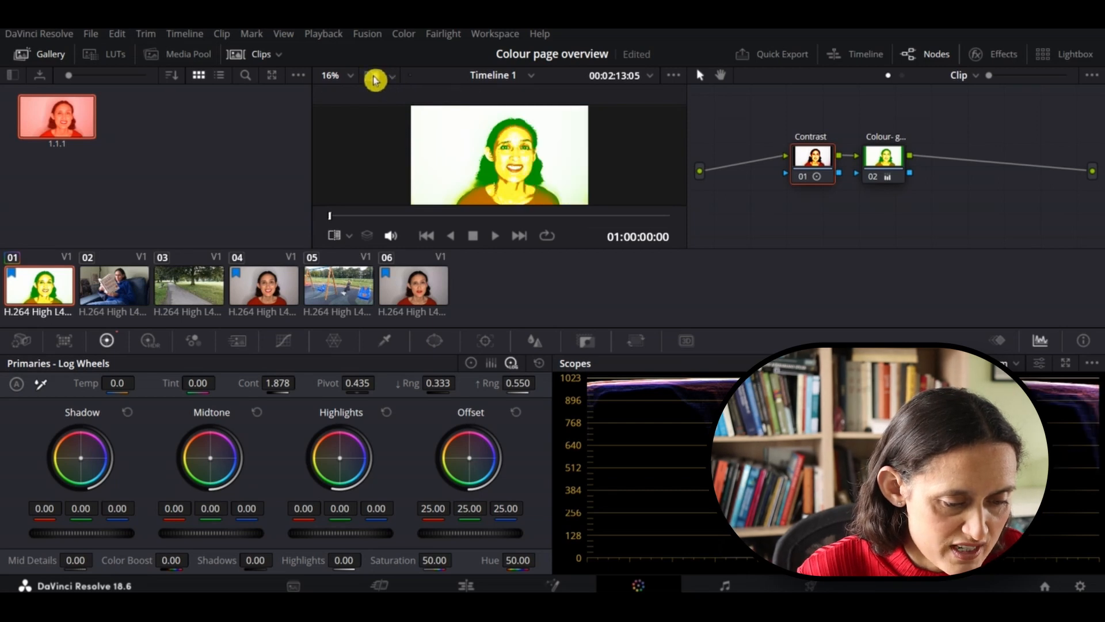
click(374, 79)
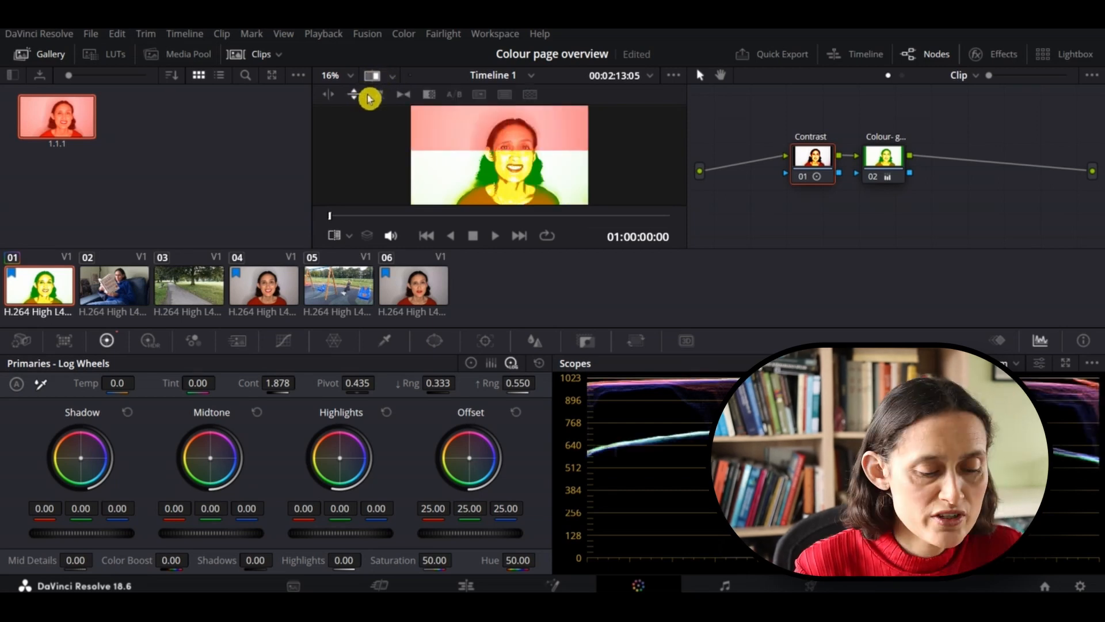
click(328, 94)
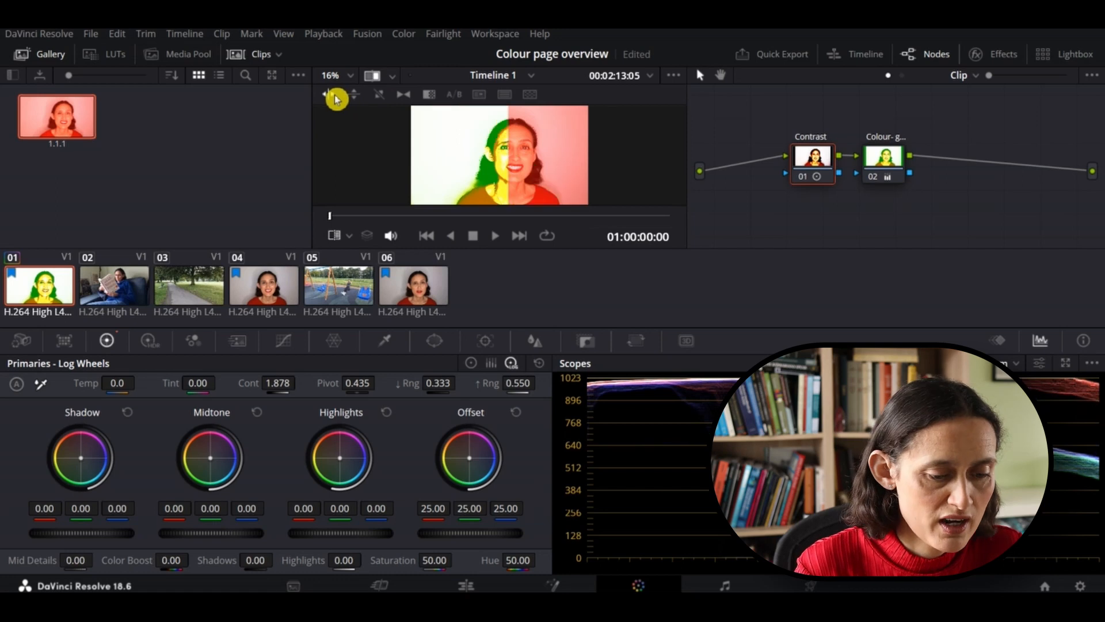
mouse_move(509, 153)
mouse_down()
mouse_move(446, 156)
mouse_move(564, 163)
mouse_move(471, 164)
mouse_move(510, 170)
mouse_up()
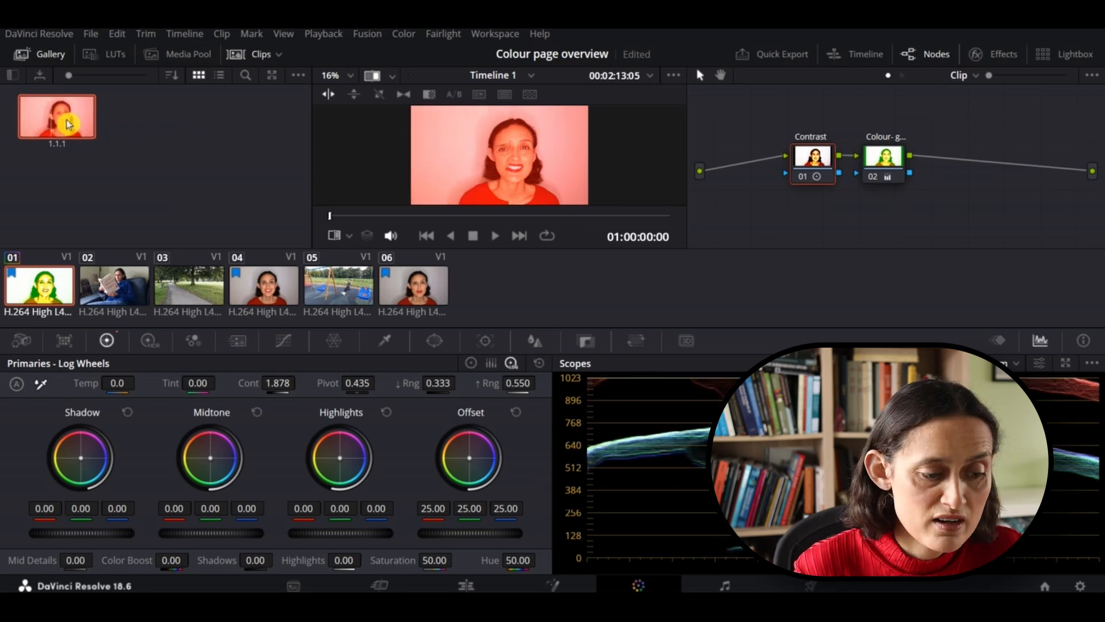
drag(58, 122, 734, 159)
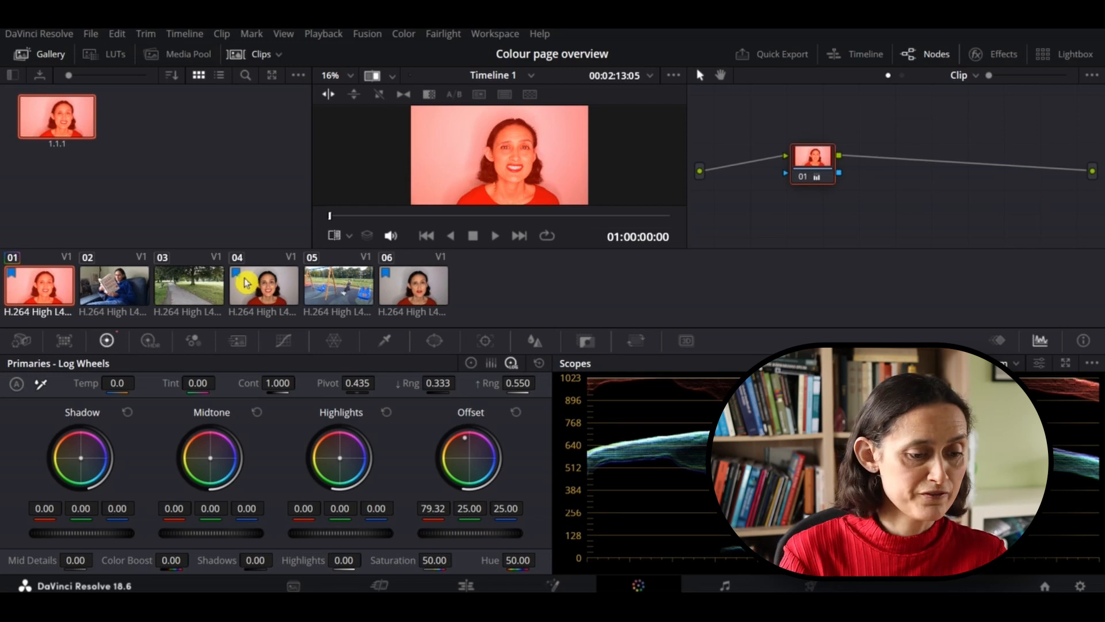
Filter the clip thumbnails to show only clips flagged Blue
click(281, 59)
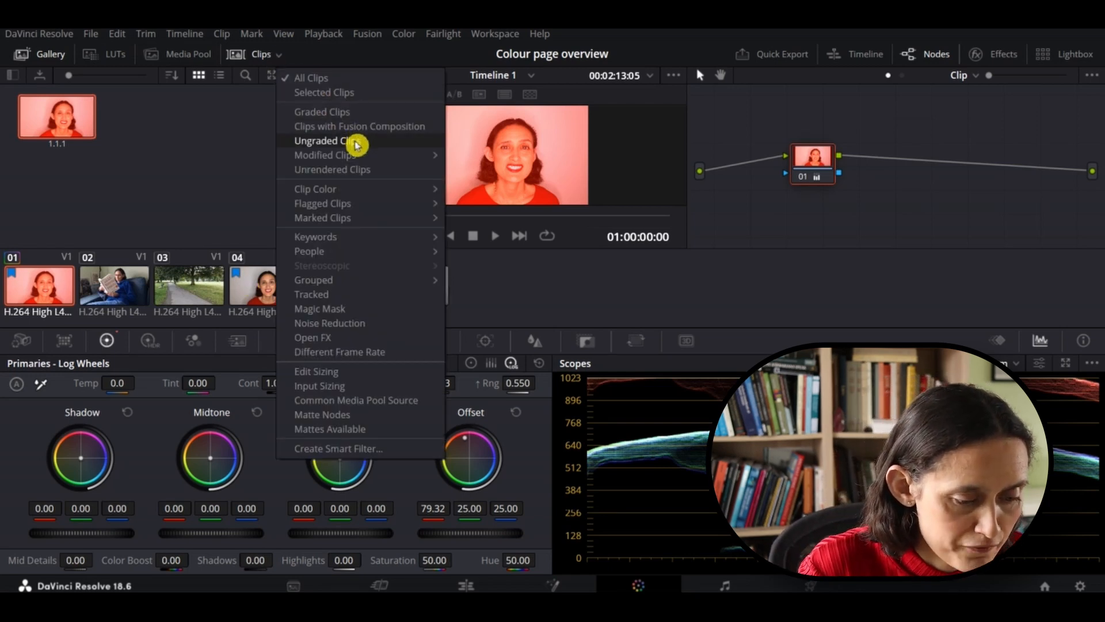
mouse_move(387, 205)
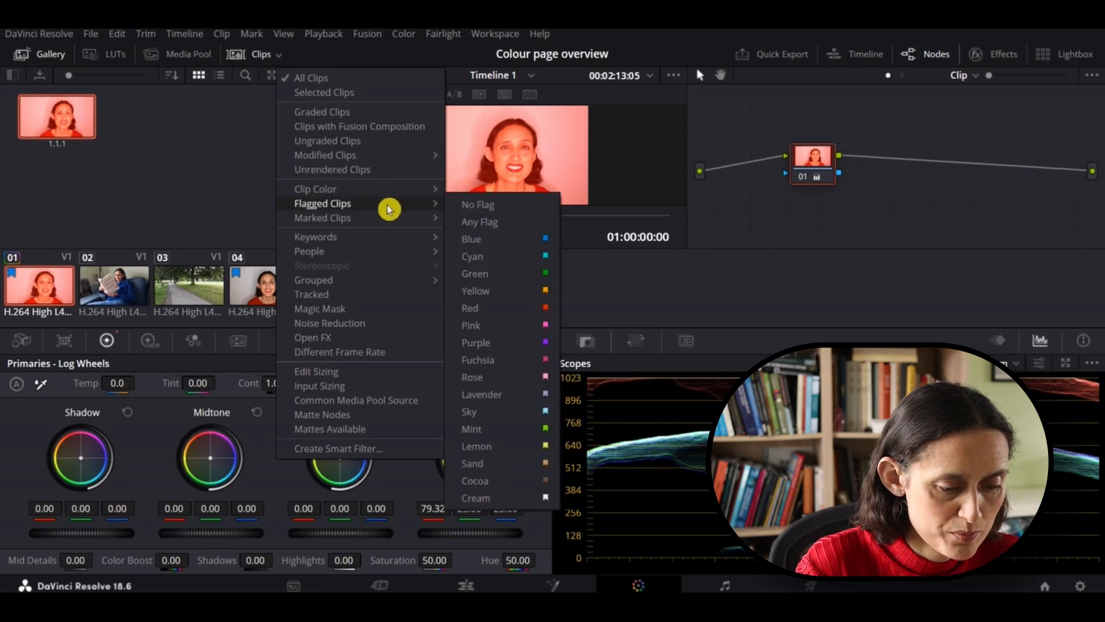
click(504, 239)
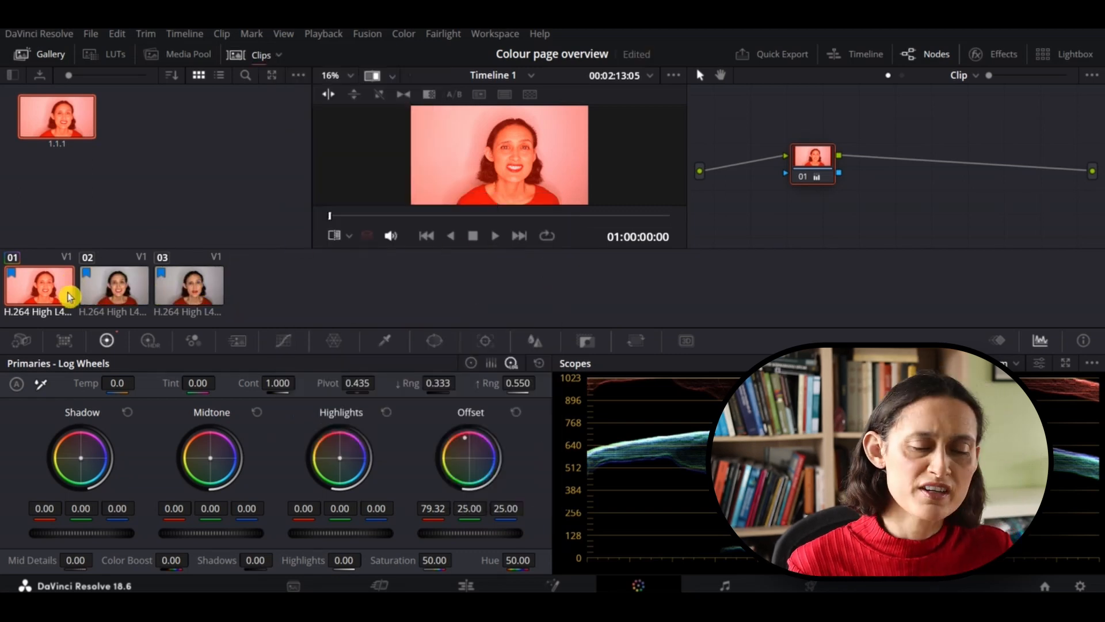
Select all three blue-flagged clips and apply clip 01's grade to them, then check the third clip
shift+click(194, 294)
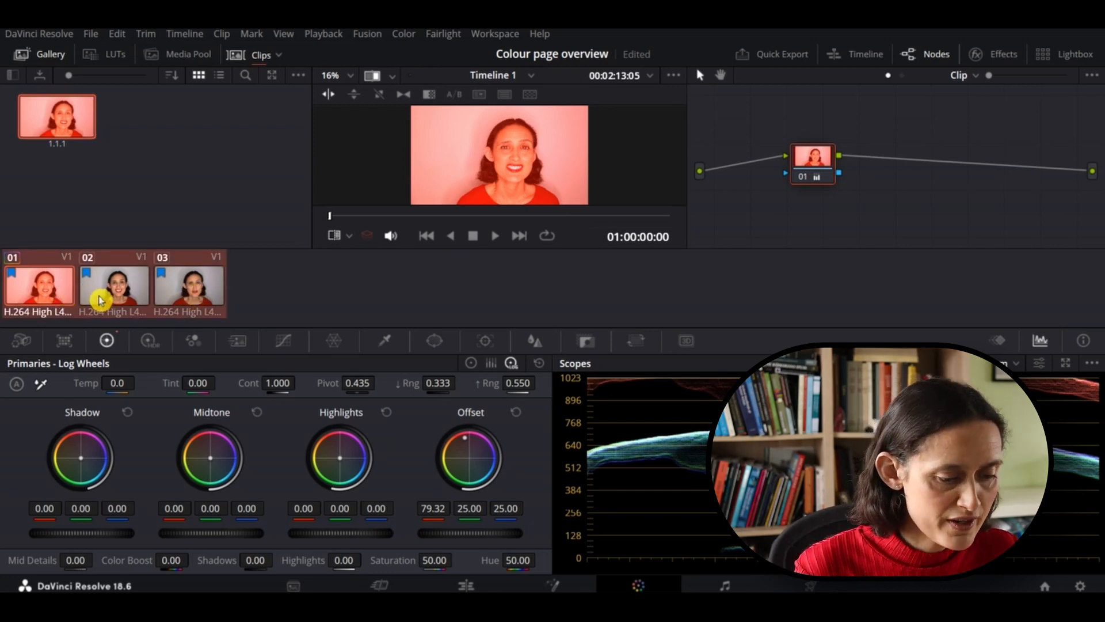
right_click(46, 297)
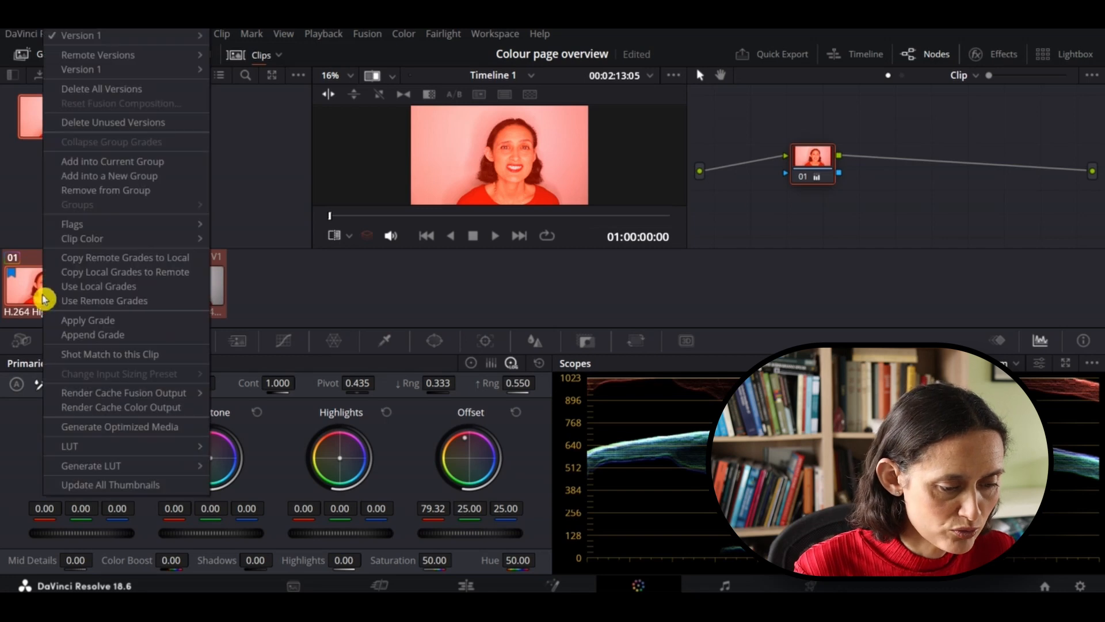
click(88, 320)
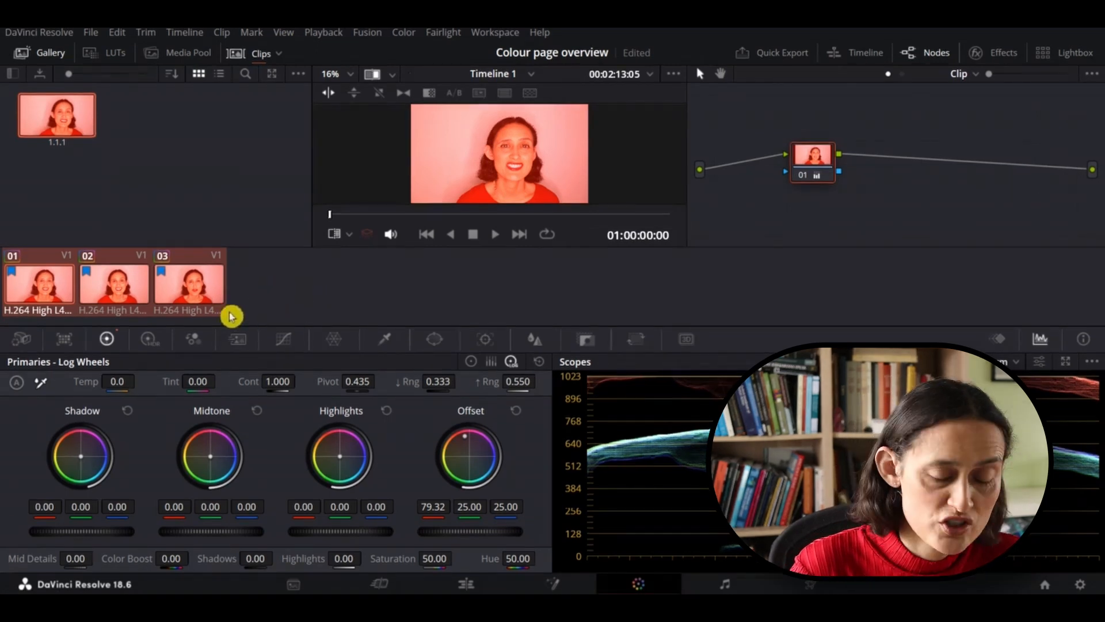
click(193, 292)
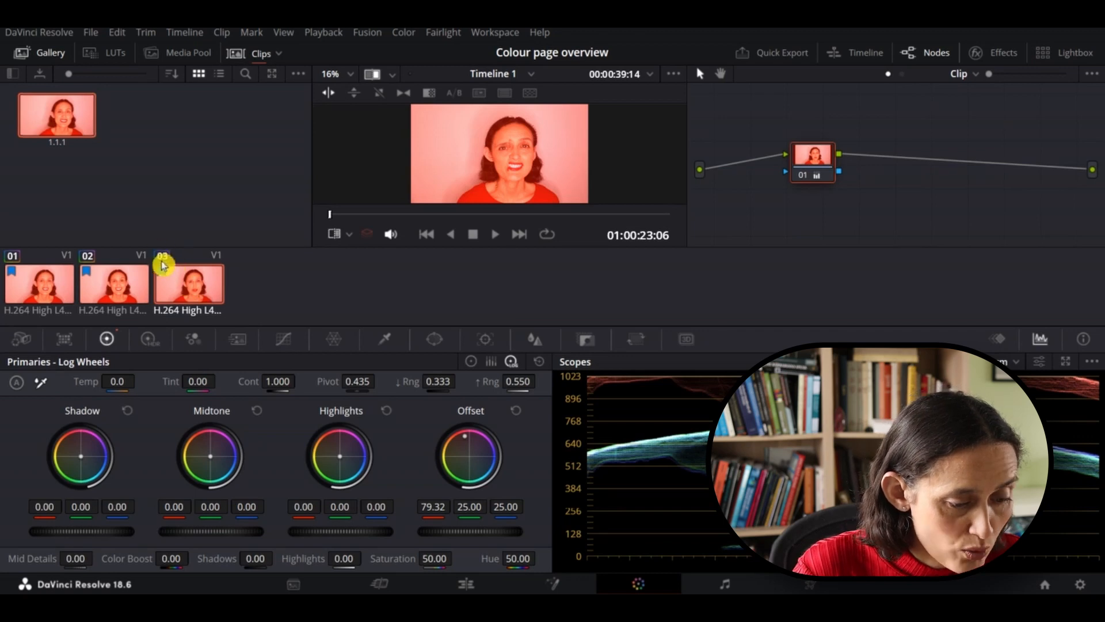
Show all clips in the timeline again and reset the grades of the three blue-flagged clips
click(279, 55)
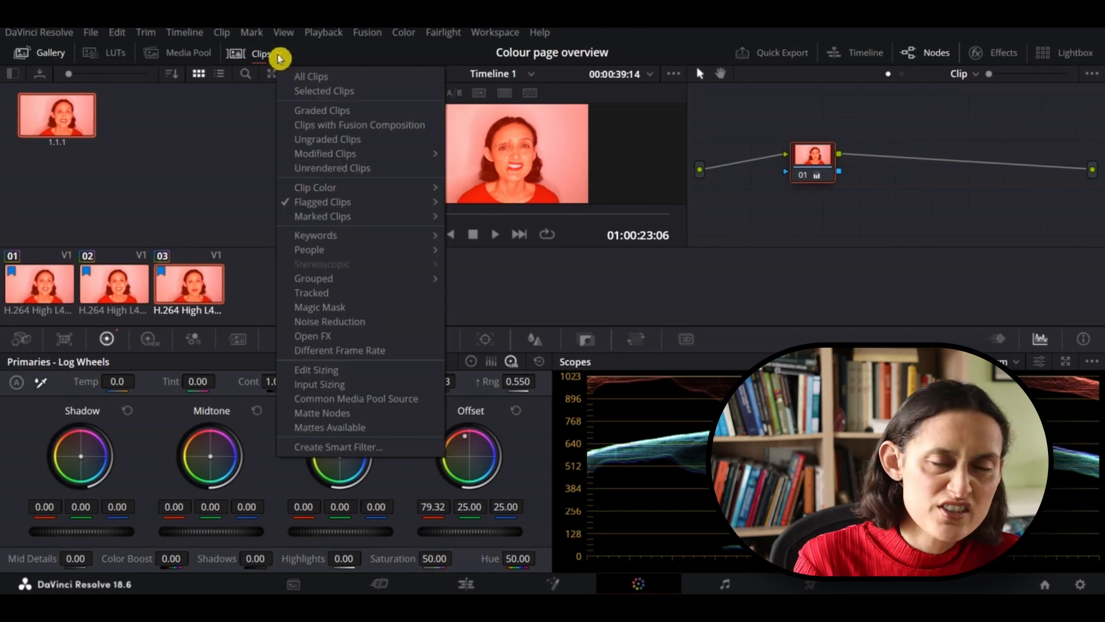
click(318, 78)
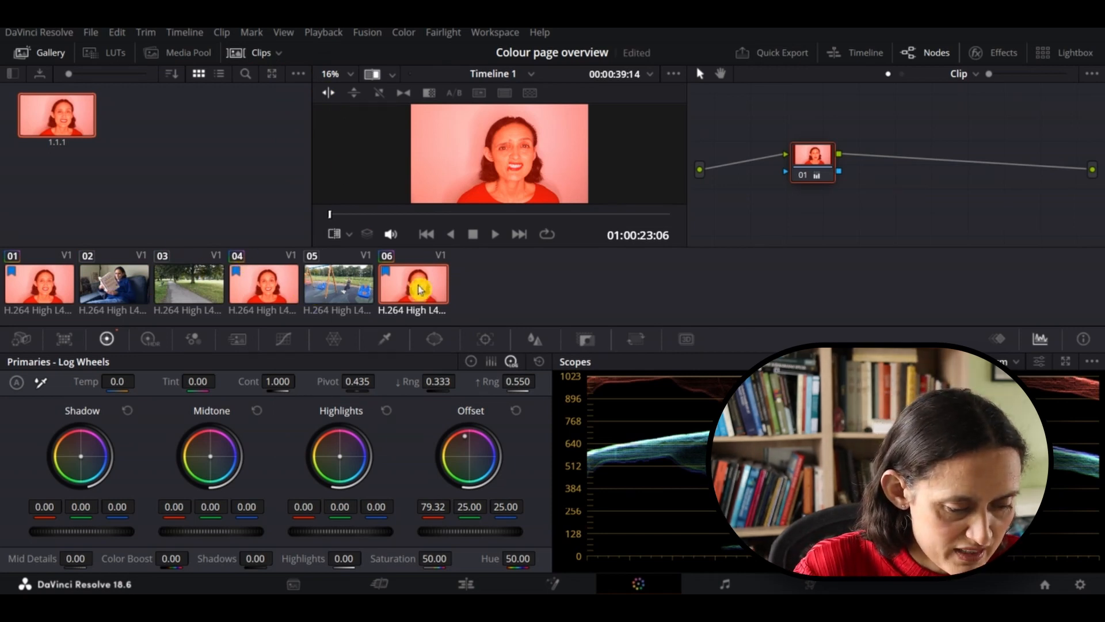
right_click(813, 157)
click(852, 166)
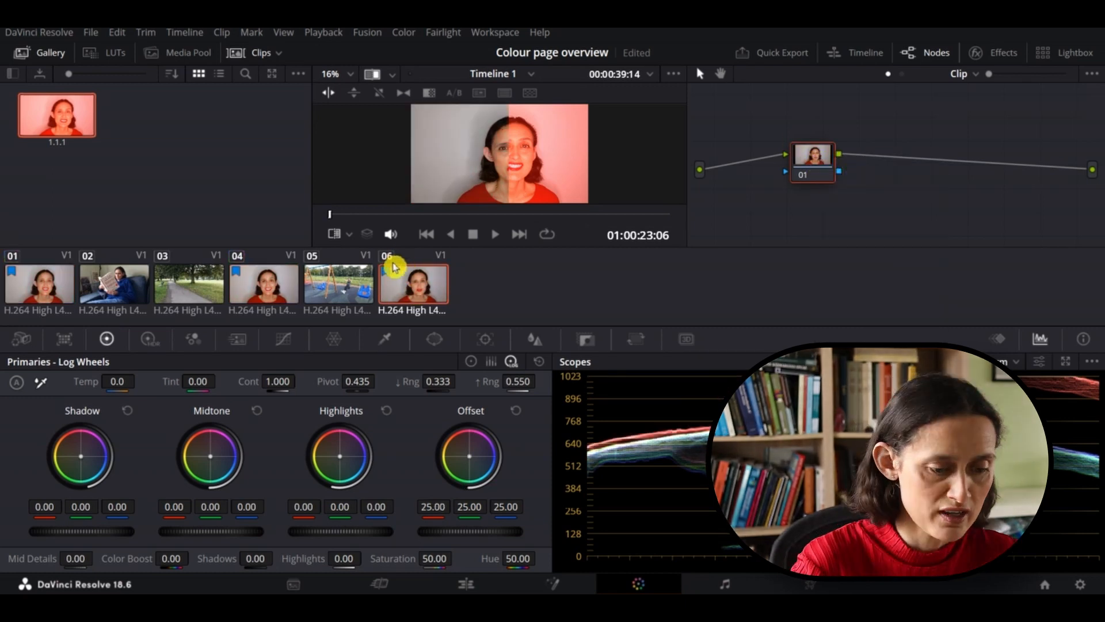
Close the Gallery, view the LUT browser and the Media Pool, and hide the clip thumbnails
click(42, 55)
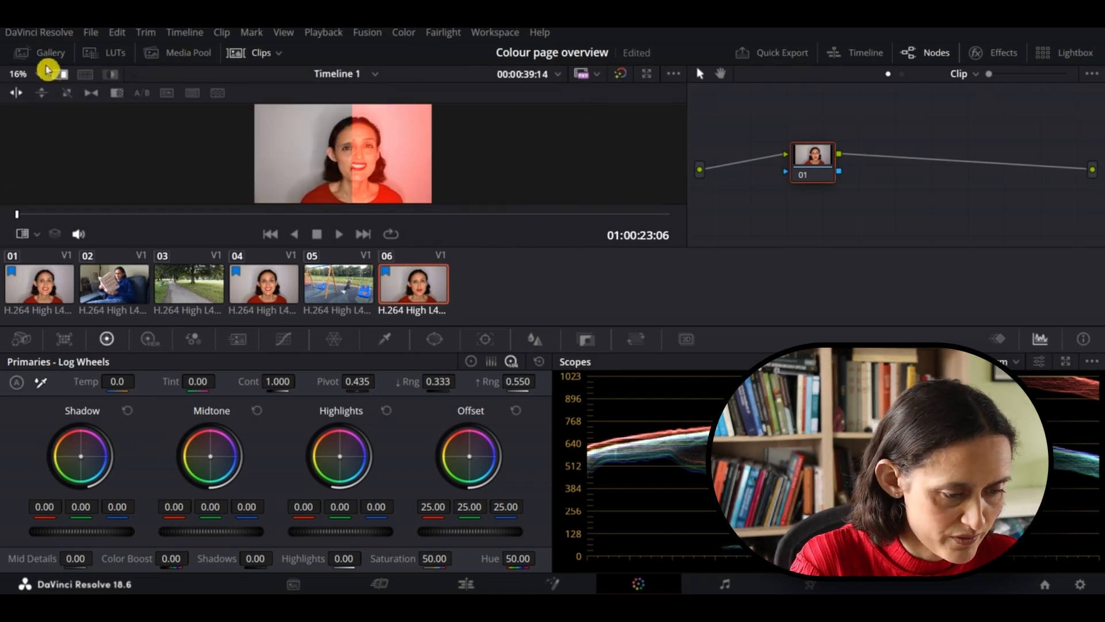
click(105, 53)
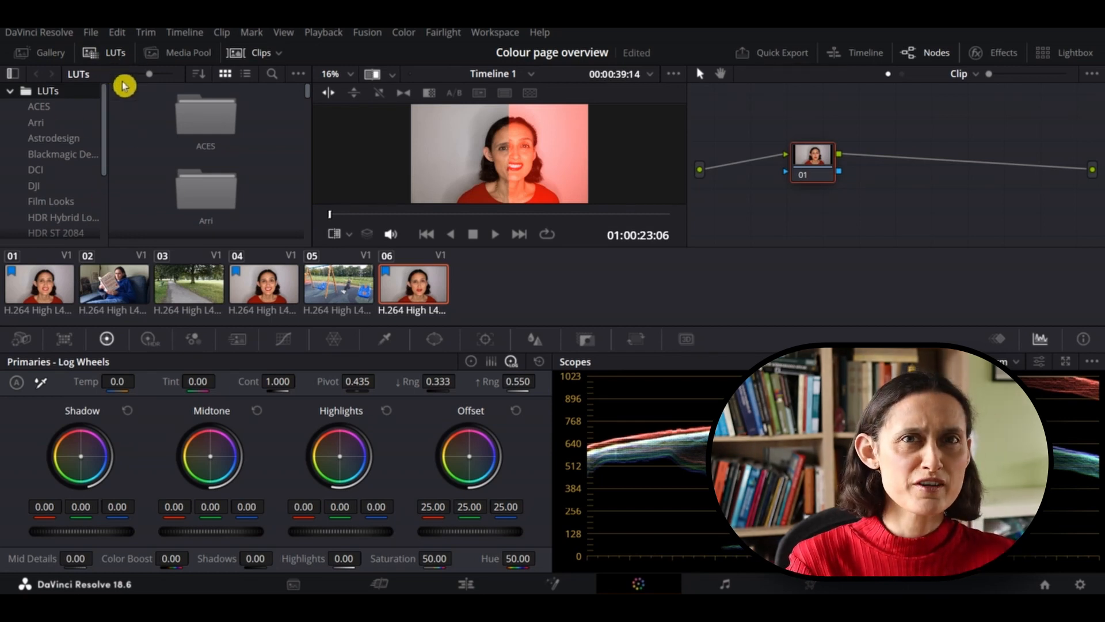
click(180, 56)
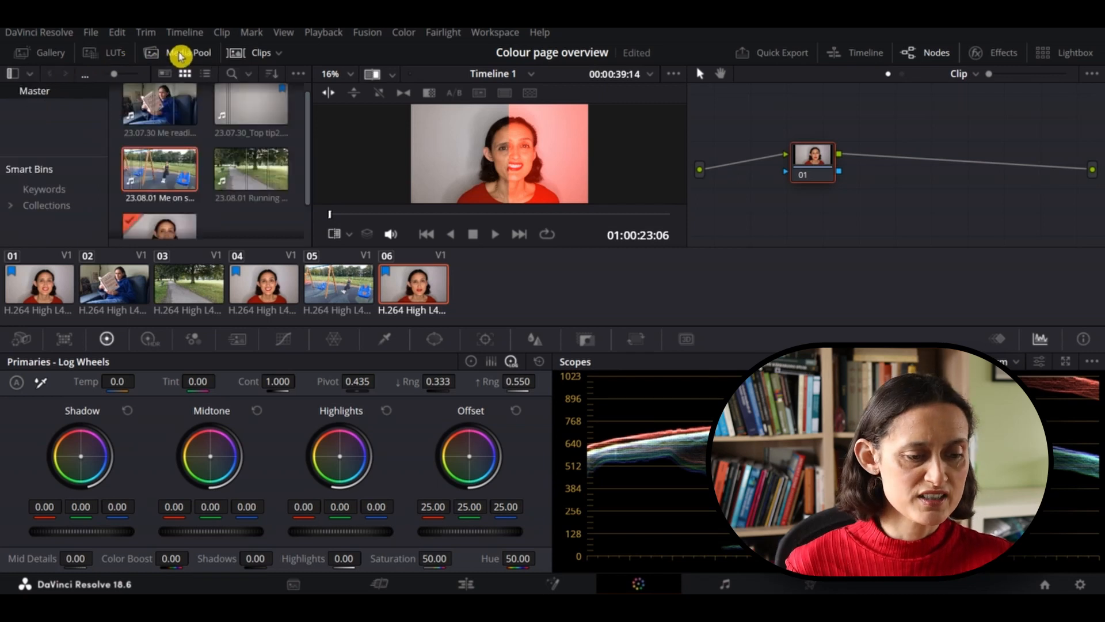
click(252, 55)
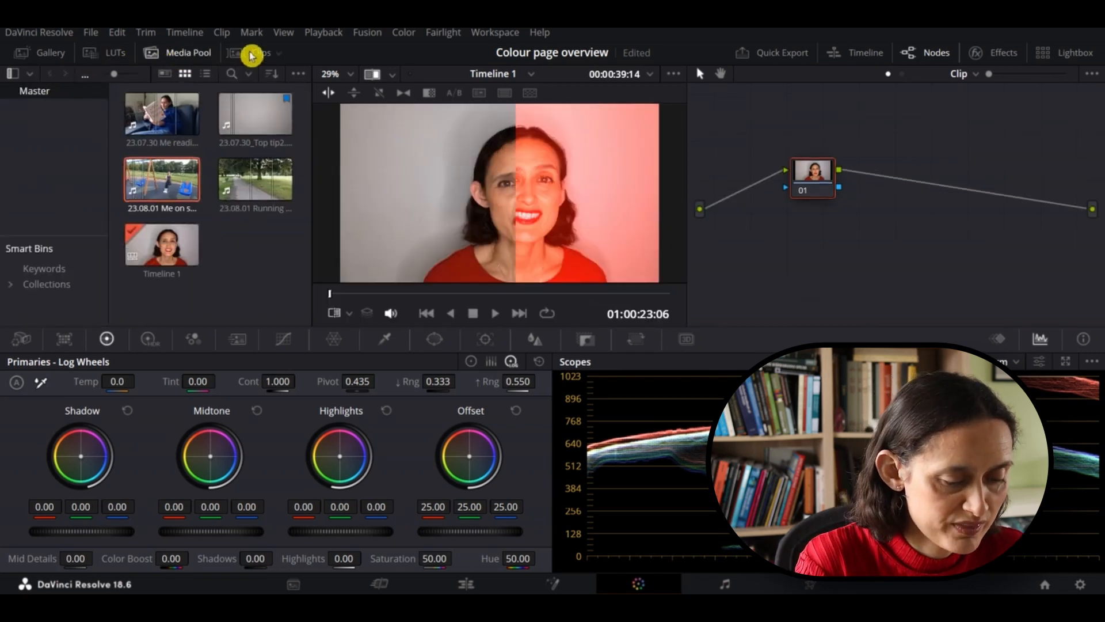
Open the effects library and browse the Resolve FX Blur, Color, Key, Light and Refine categories
click(999, 55)
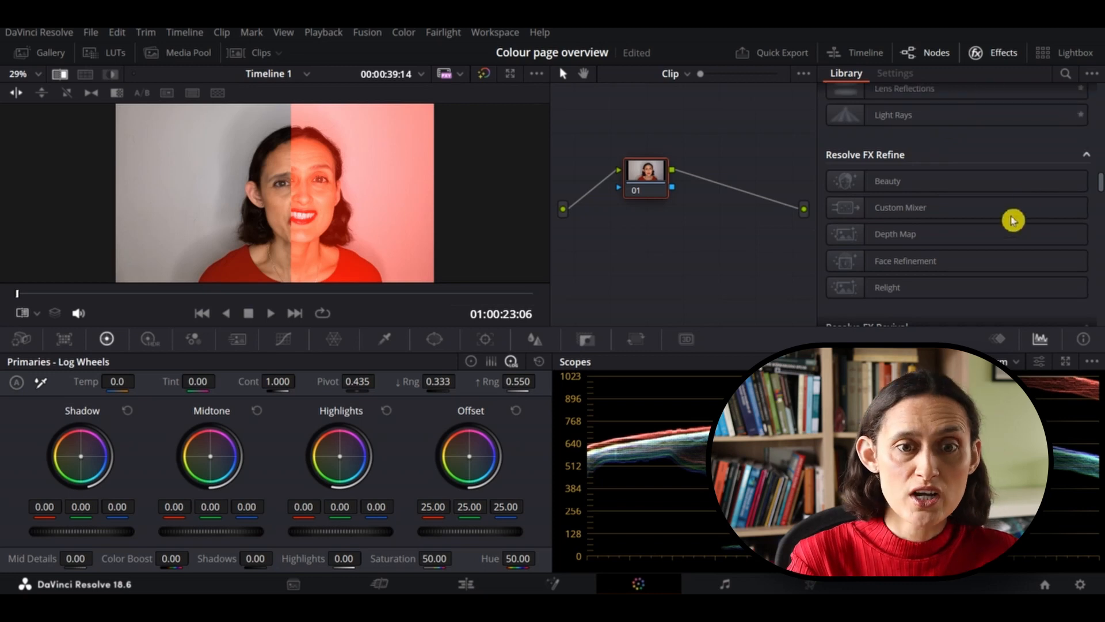
scroll(1008, 213, up, 10)
scroll(1000, 200, up, 10)
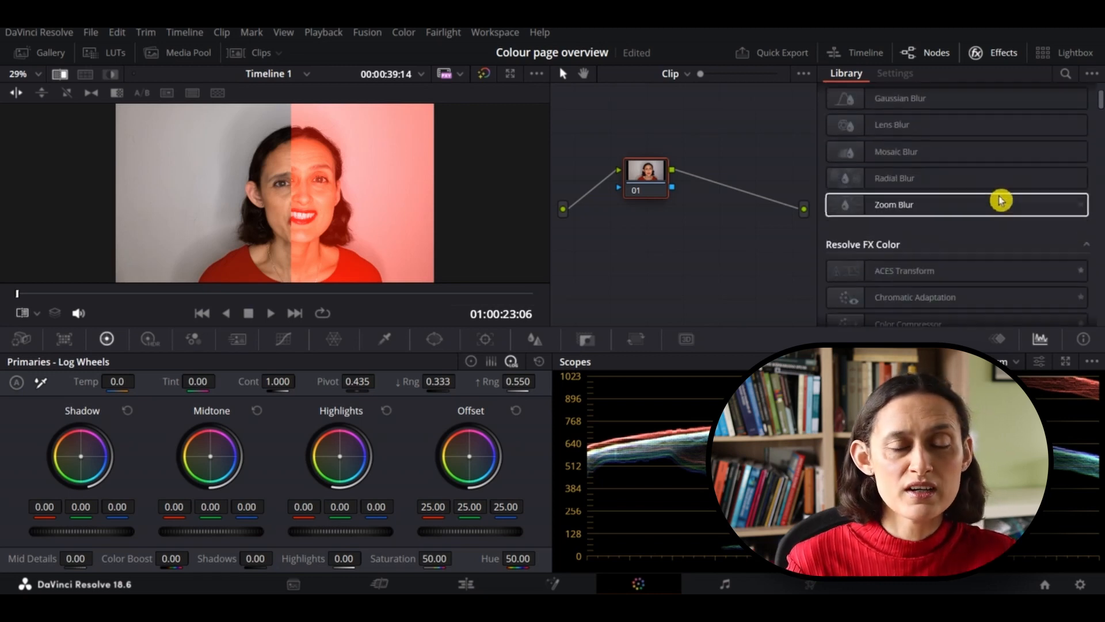
scroll(993, 143, down, 4)
scroll(997, 169, down, 4)
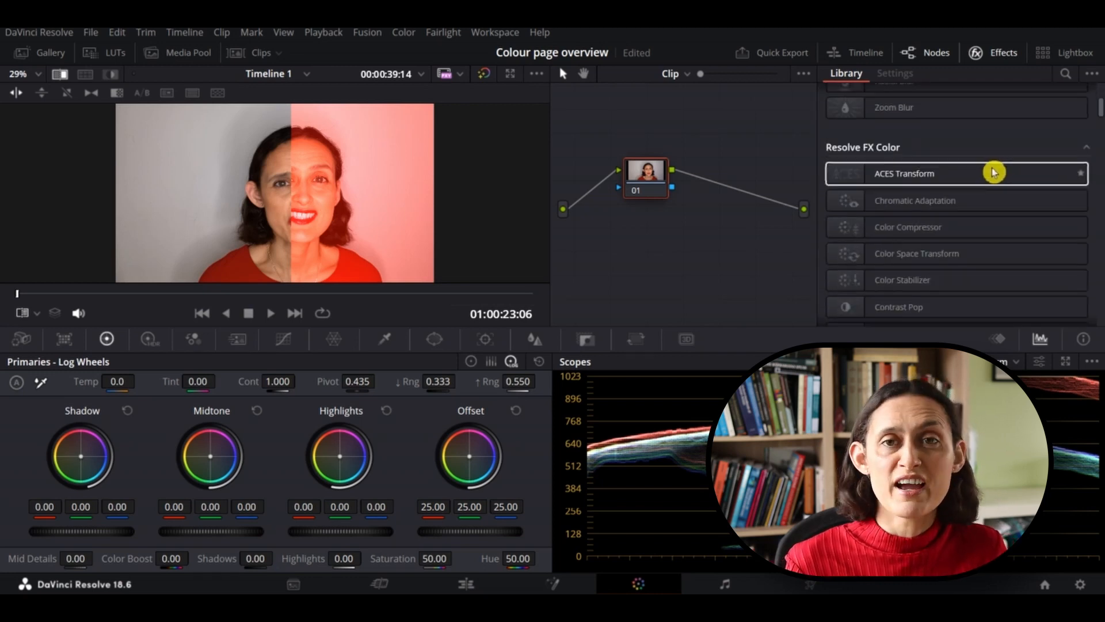
scroll(994, 172, down, 12)
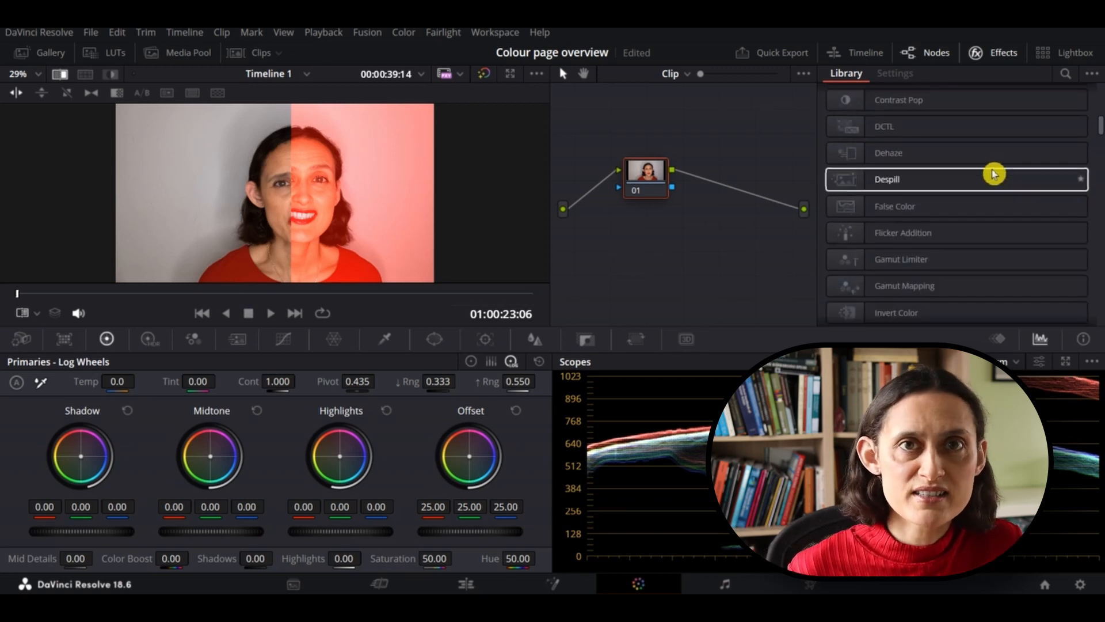
scroll(993, 174, down, 8)
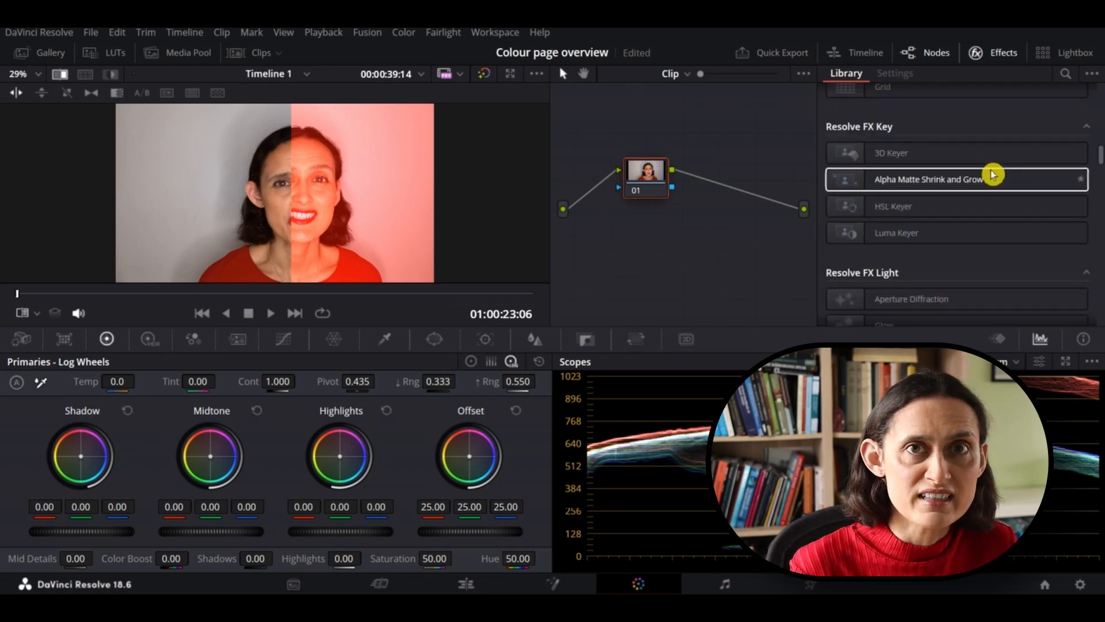
scroll(992, 174, down, 9)
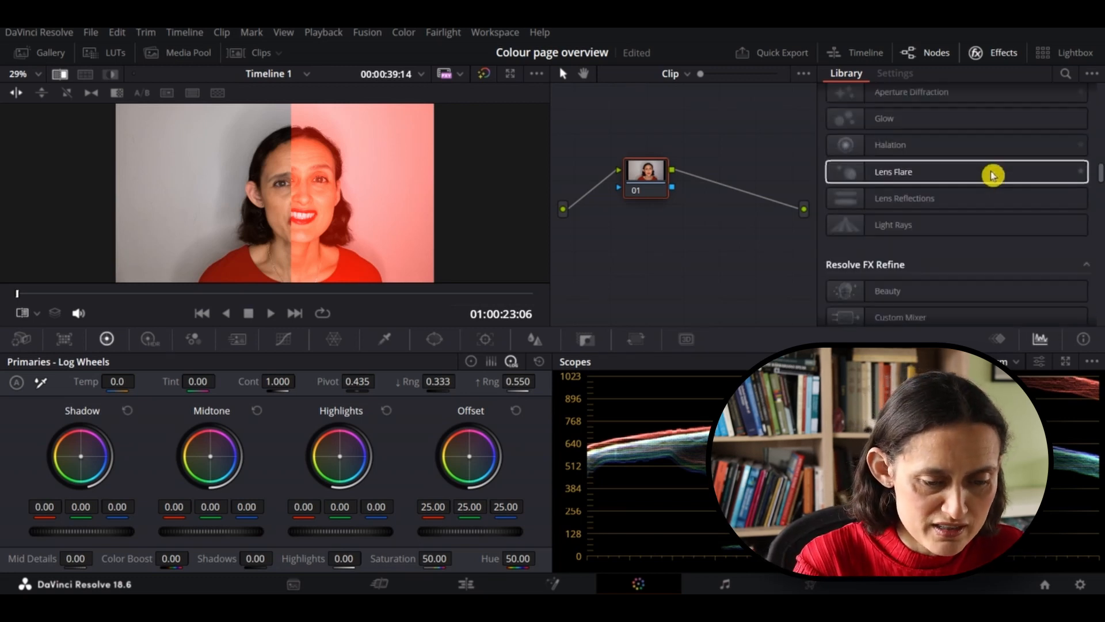
View the clips in the Lightbox, filtering by Blue Flag and No Flag before showing all clips again
click(1061, 53)
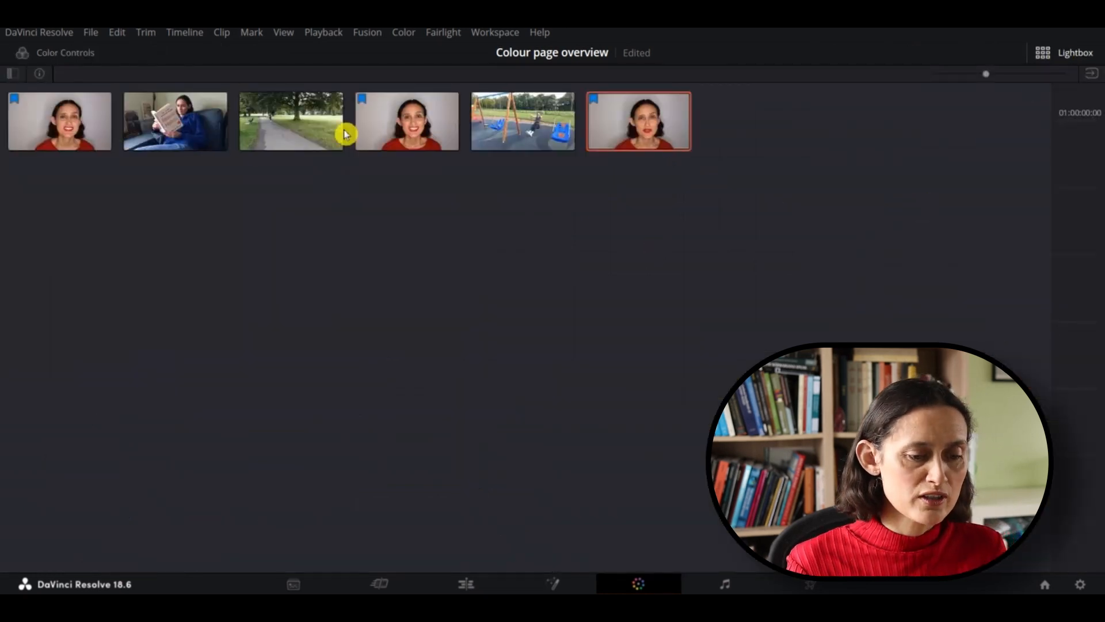
click(13, 75)
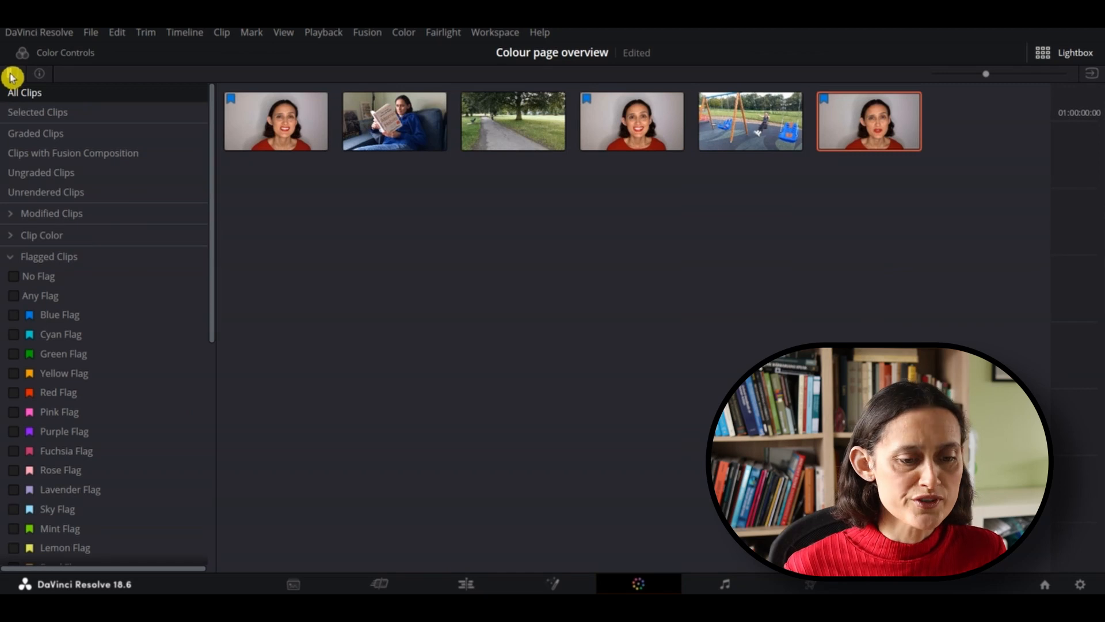
click(68, 315)
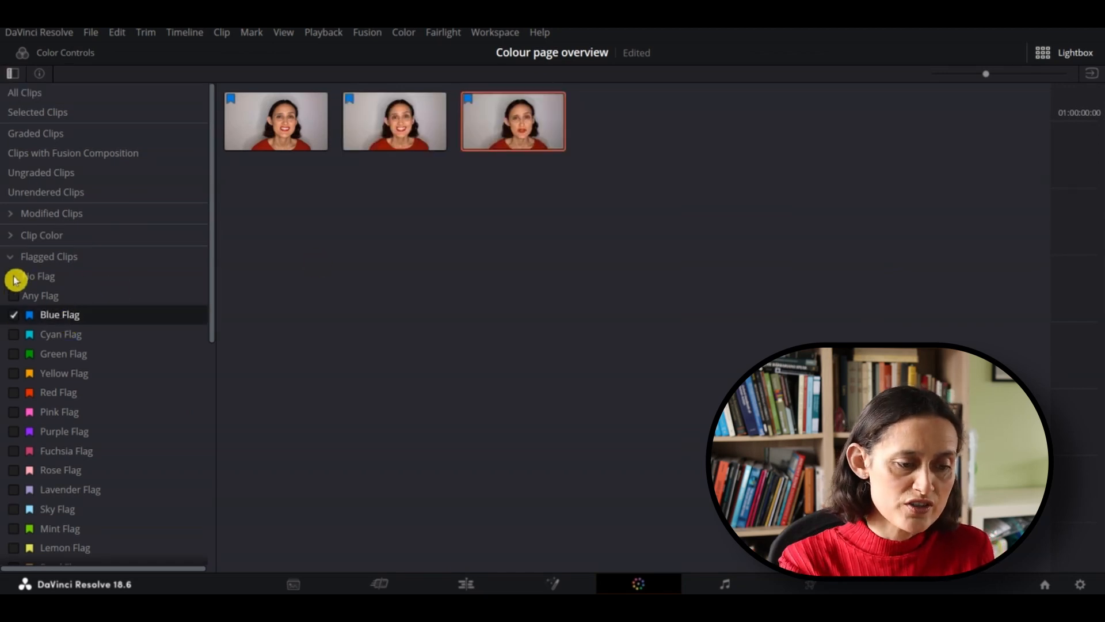
click(16, 278)
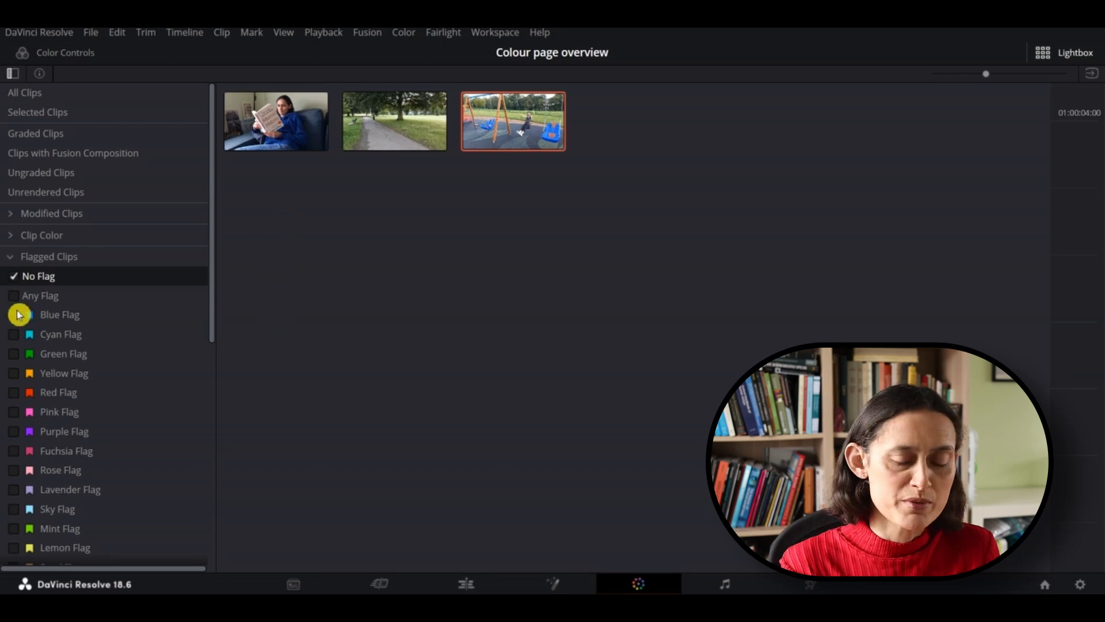
click(21, 317)
click(33, 94)
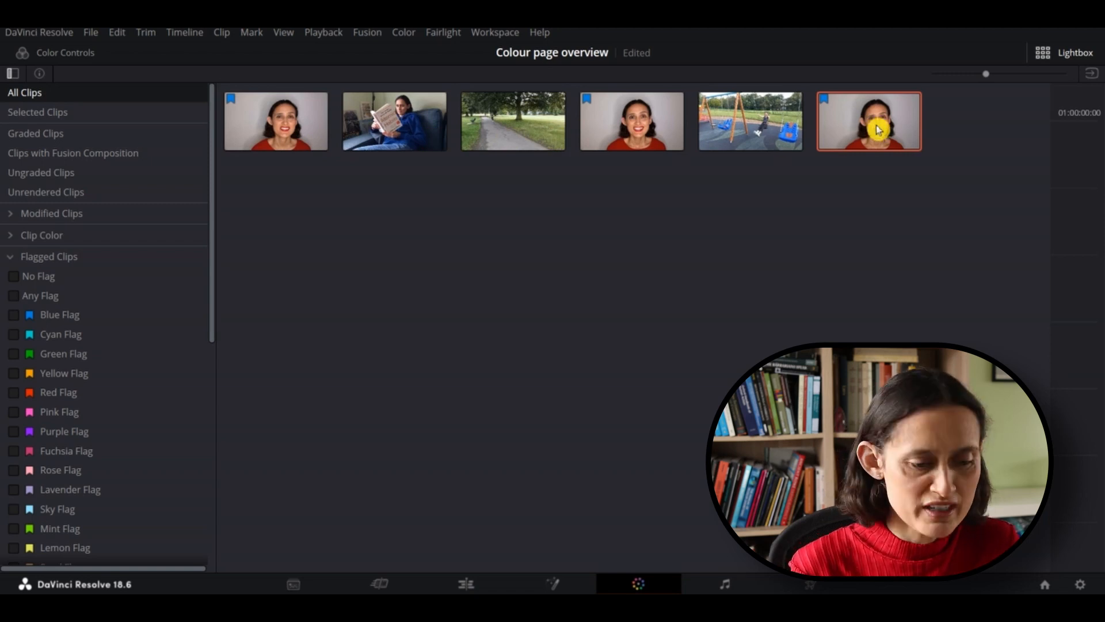
Leave the Lightbox and move the viewer's wipe to the image's far edge so the current clip fills the frame
click(1051, 53)
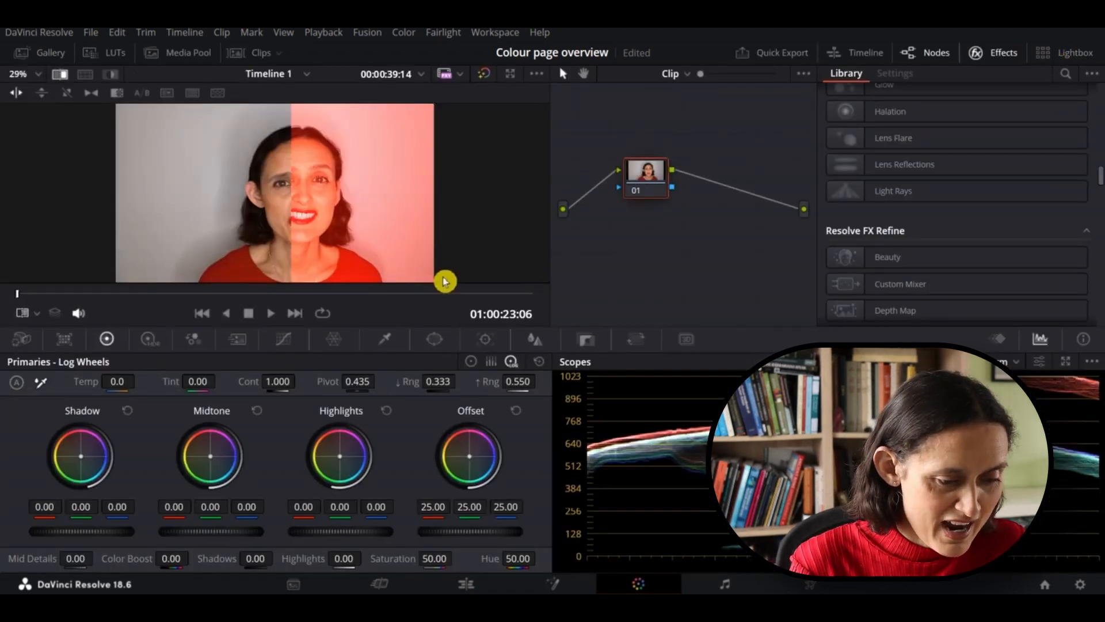
drag(303, 112, 432, 164)
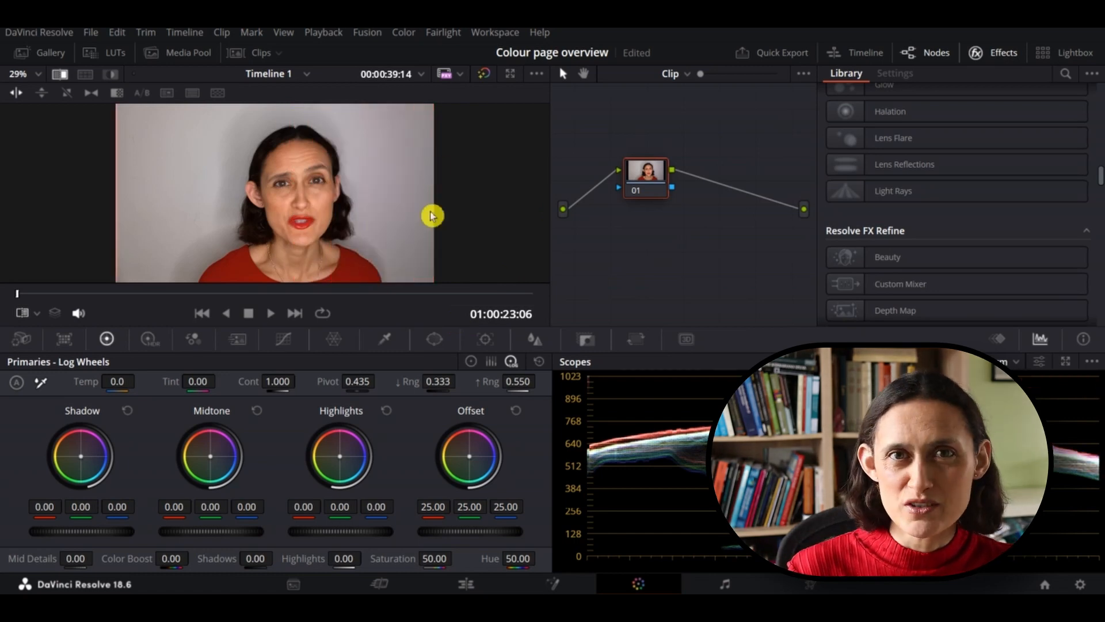